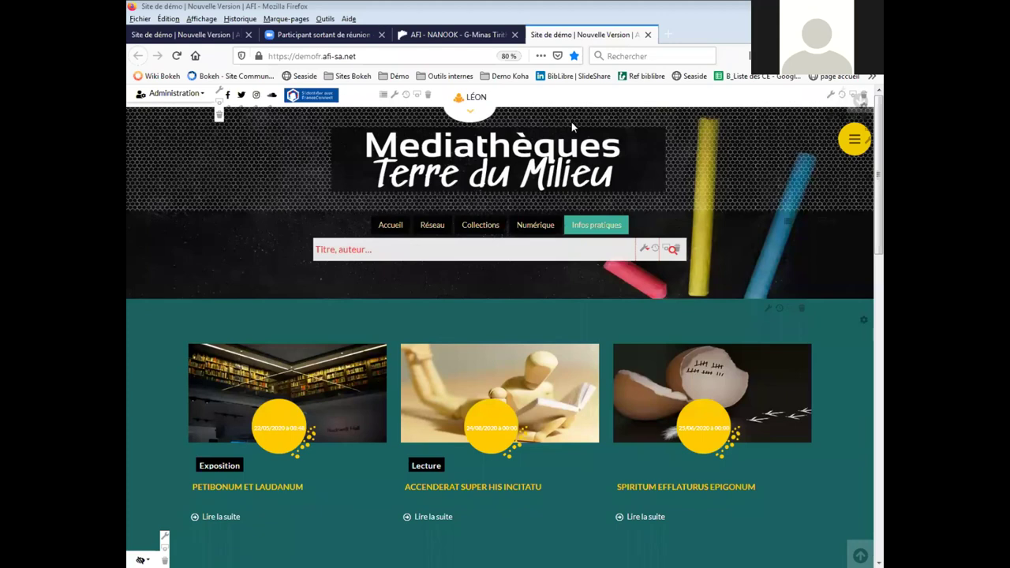
- Switch to Nanook and open the spriou basket in the Panier de notices folder of the cataloguing baskets
left_click(455, 36)
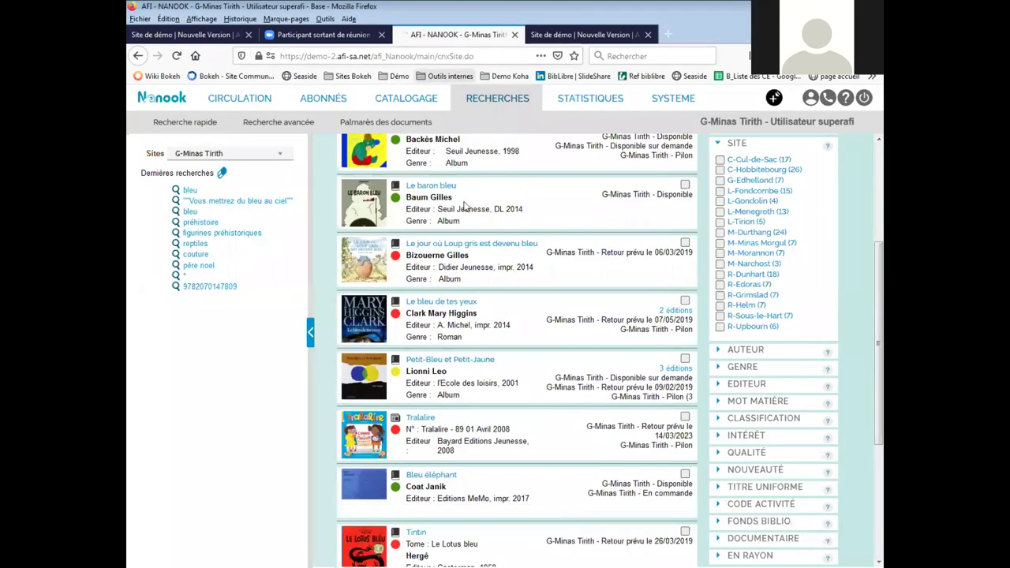
left_click(403, 104)
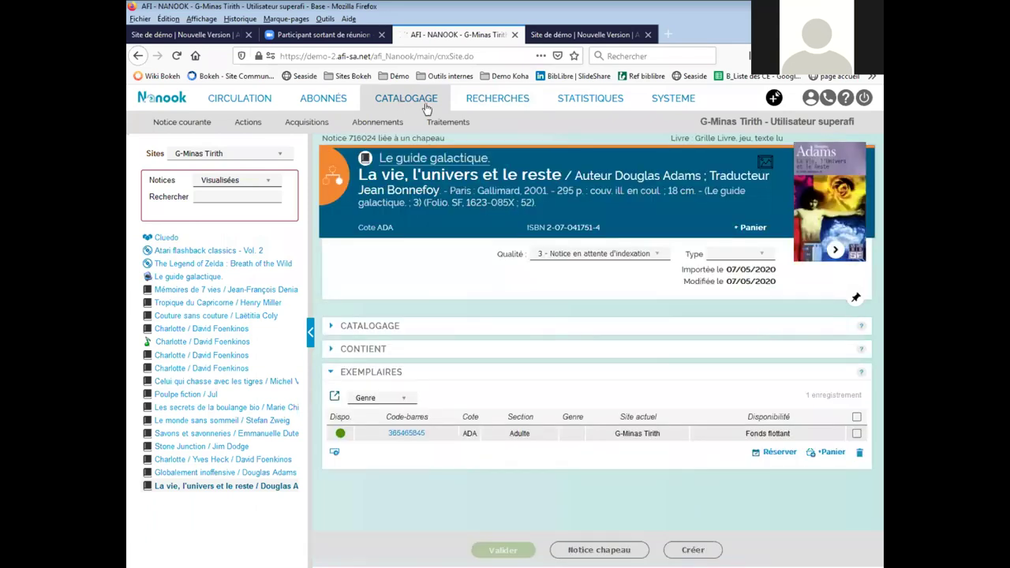
mouse_move(446, 123)
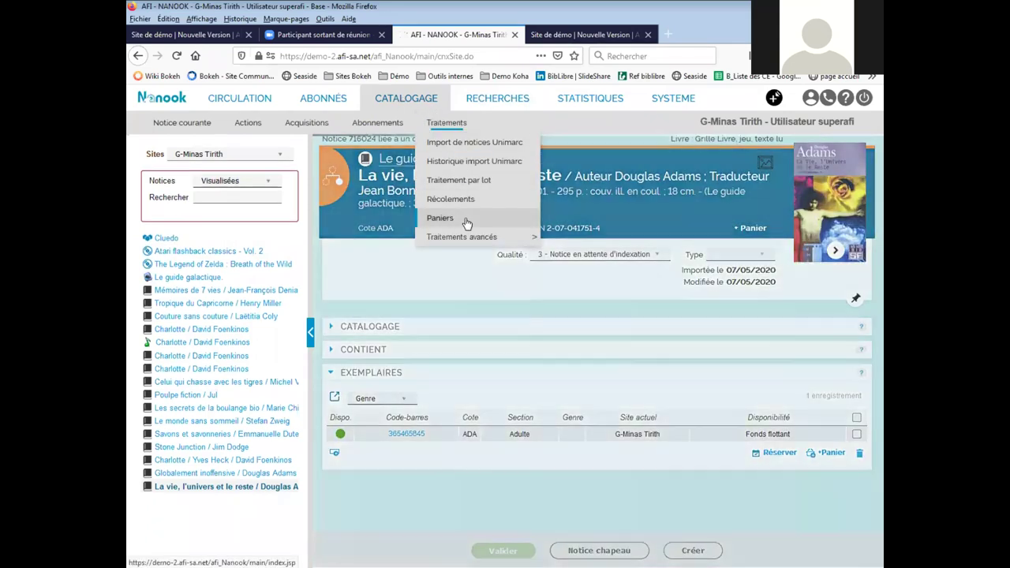
left_click(466, 224)
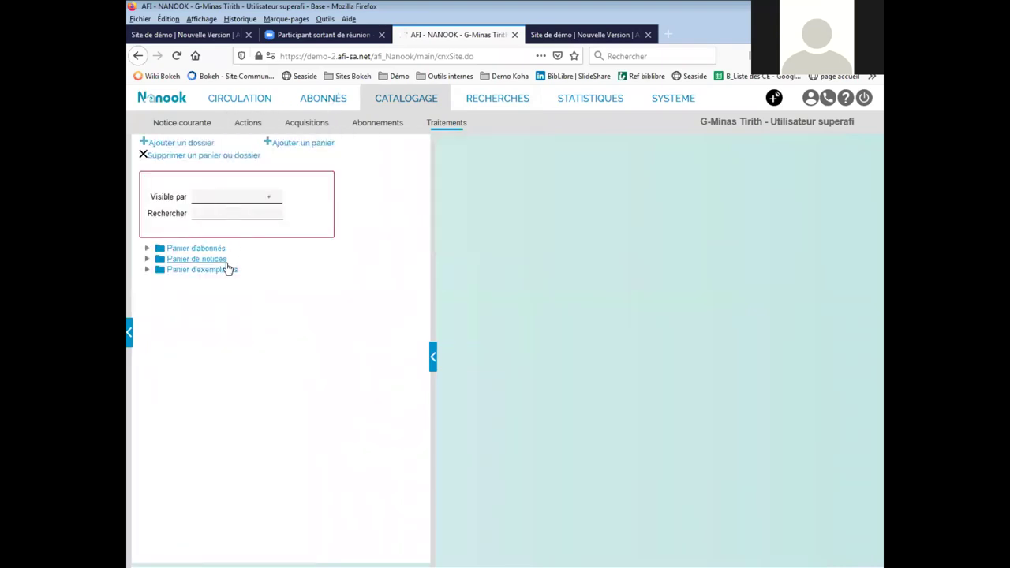
left_click(215, 261)
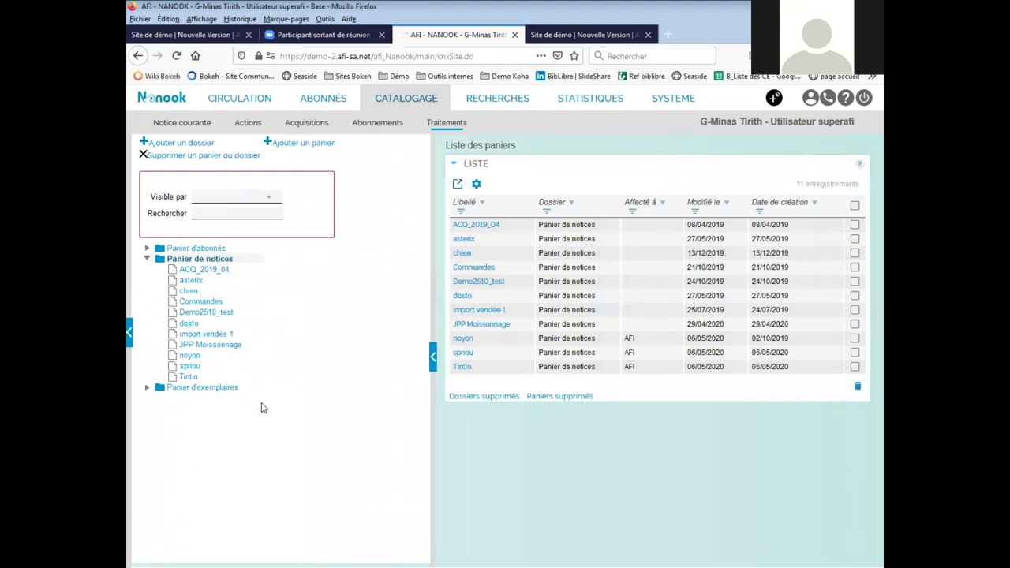
left_click(188, 368)
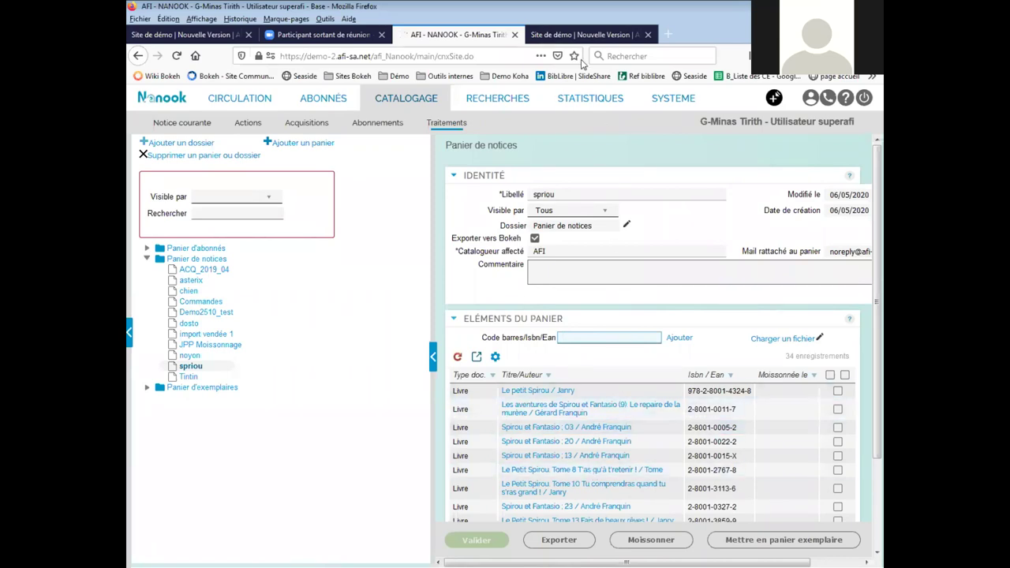
- Switch back to the Bokeh demo site and open the domain definitions in its professional administration console
left_click(570, 36)
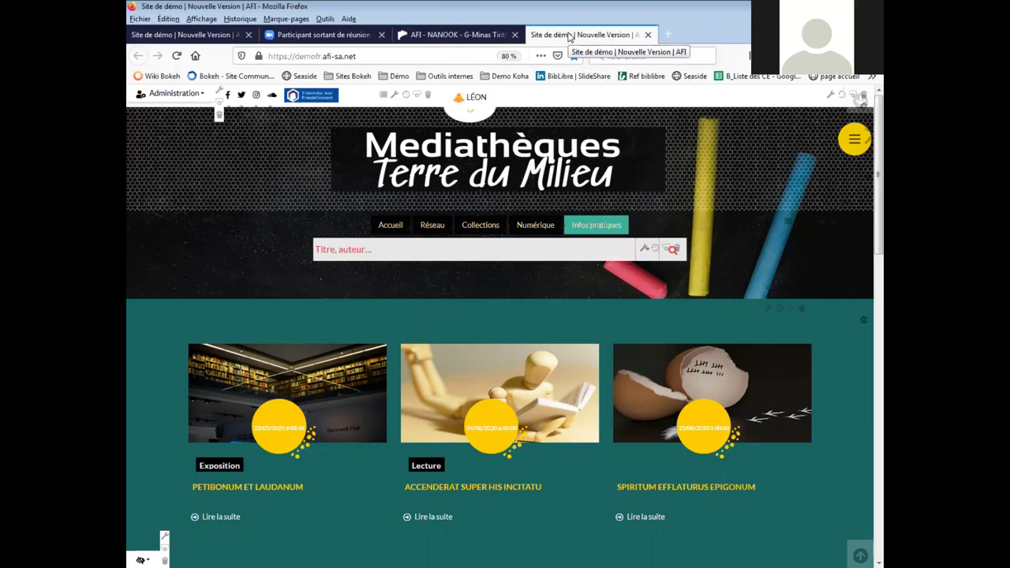
left_click(210, 35)
scroll(300, 225, "up", 5)
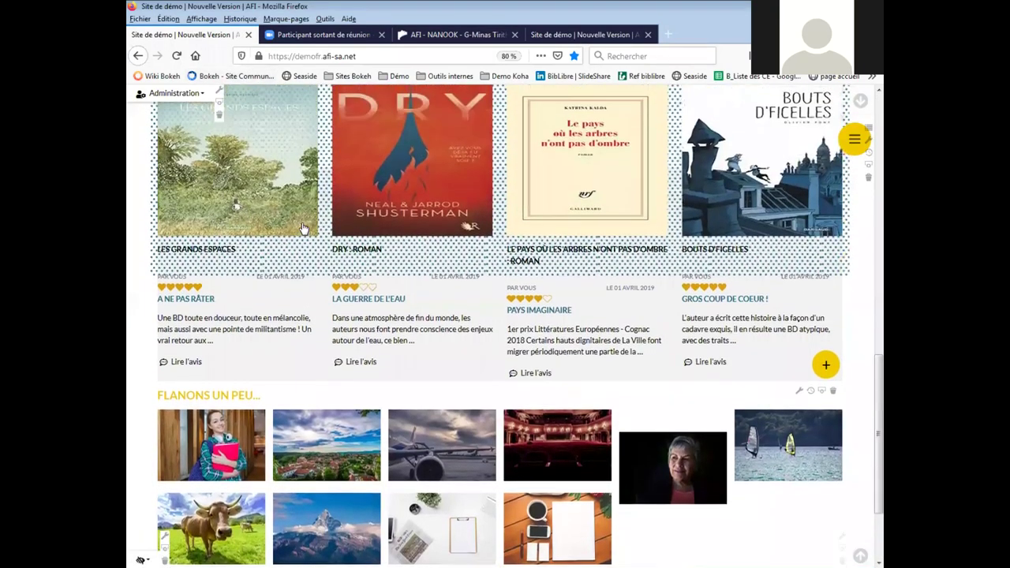
scroll(303, 228, "up", 5)
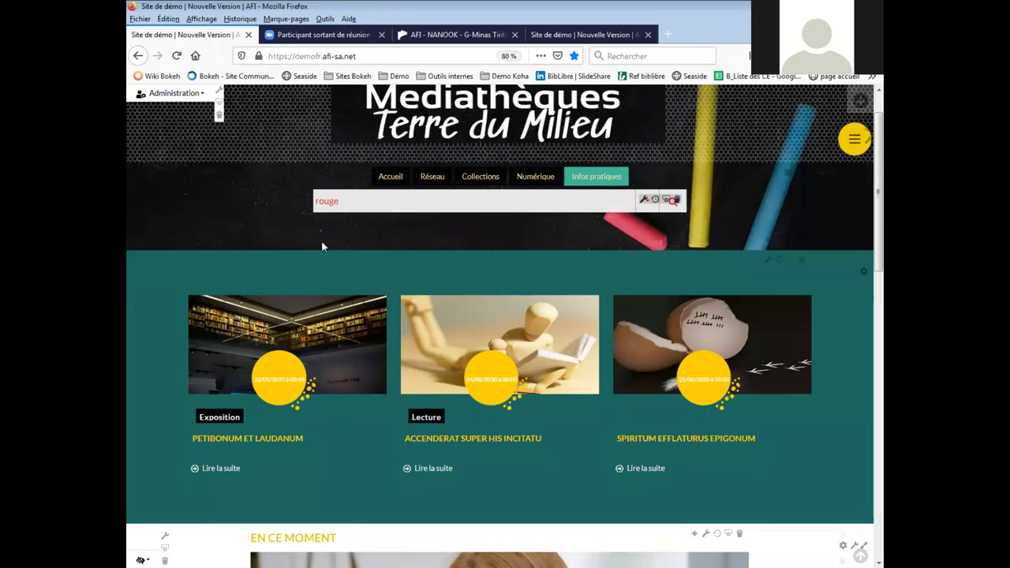
scroll(427, 203, "up", 1)
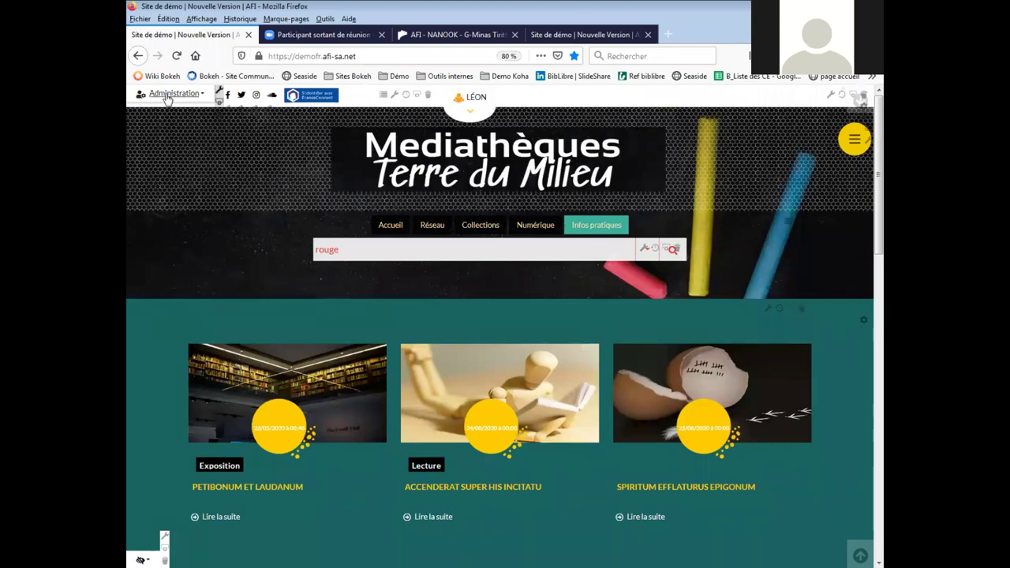
left_click(167, 94)
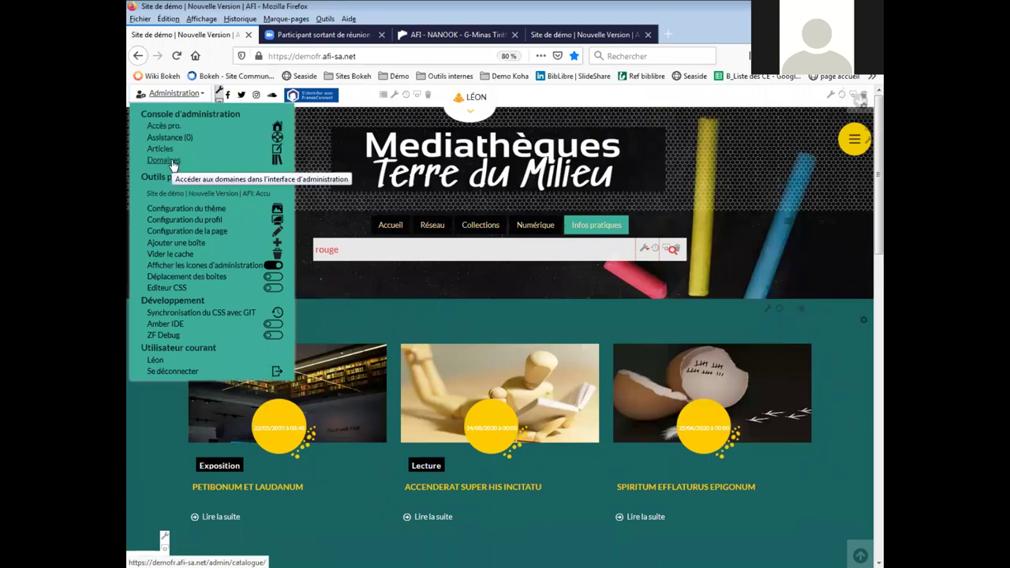
left_click(178, 96)
left_click(177, 94)
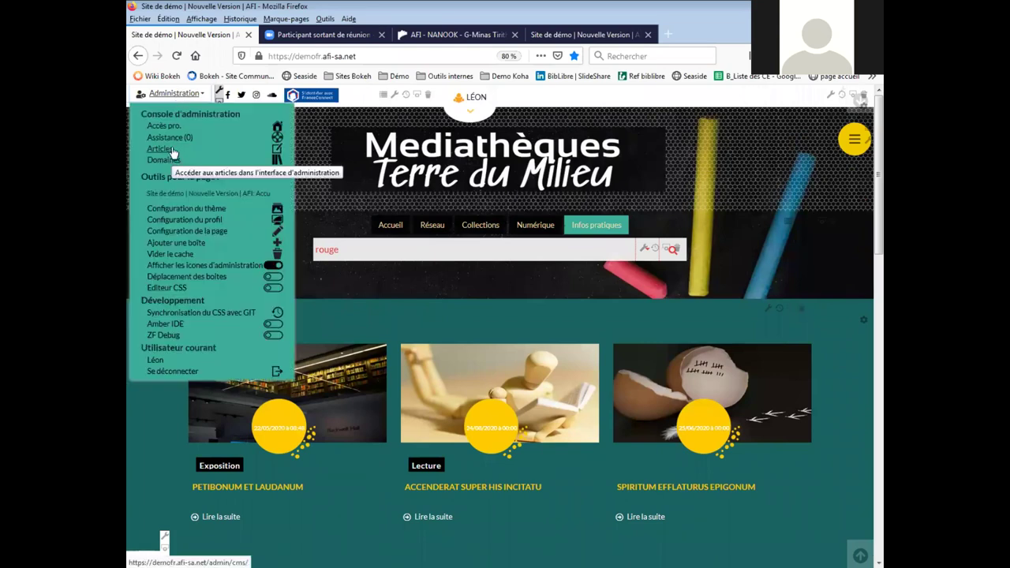
left_click(172, 128)
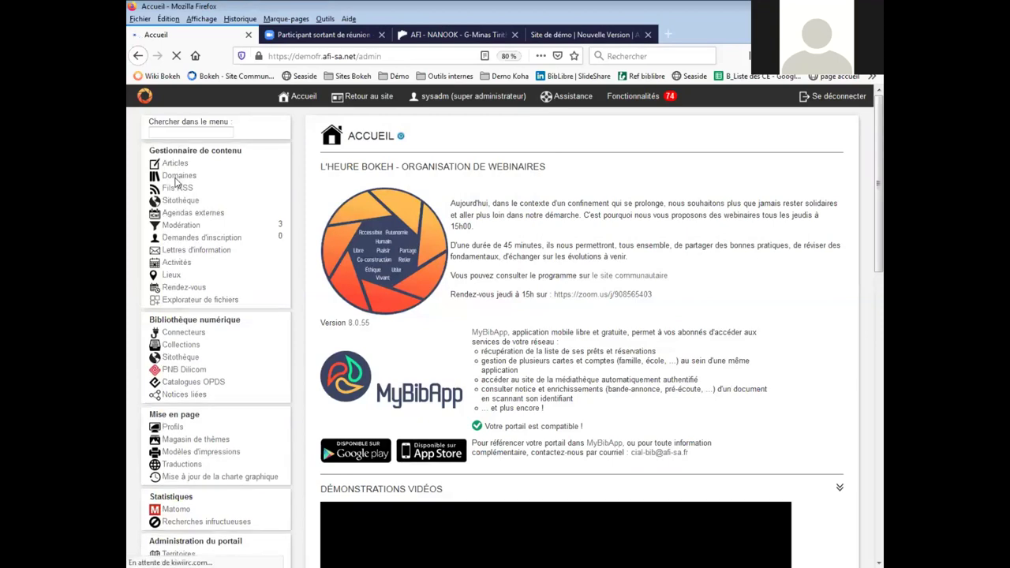
left_click(171, 181)
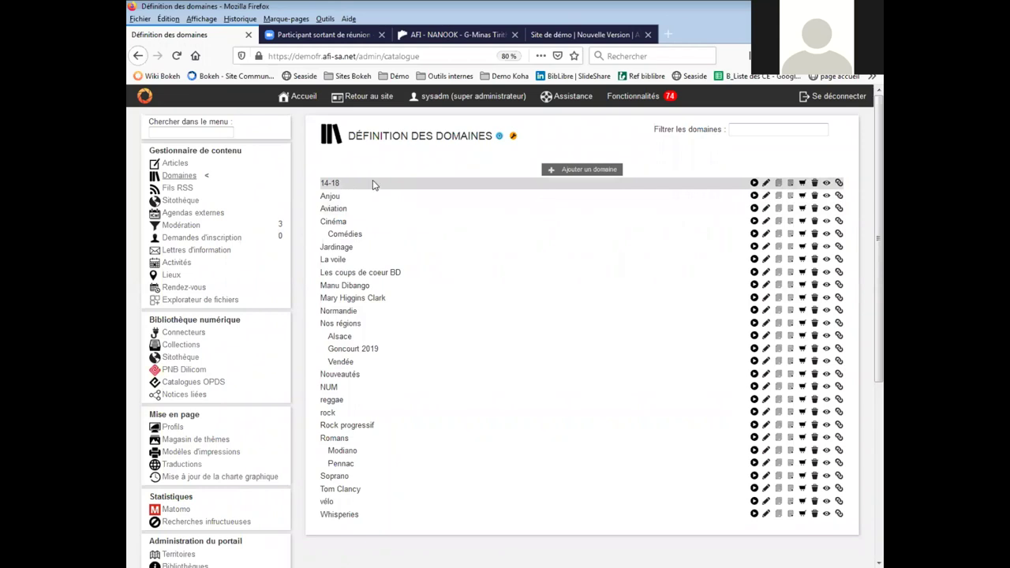
- Open the 14-18 domain for editing and examine the full list of document types in its criteria
left_click(755, 183)
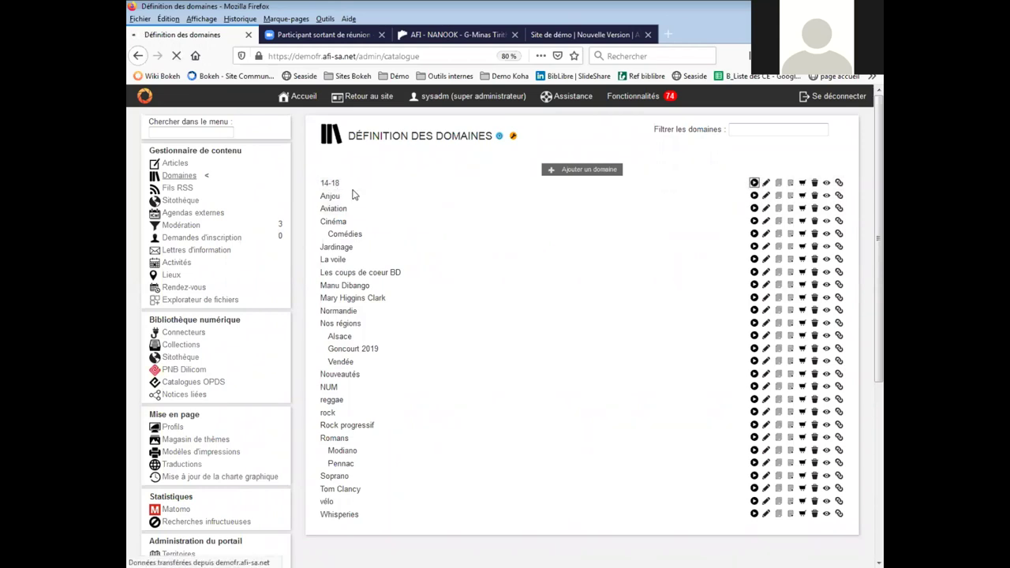
left_click(765, 185)
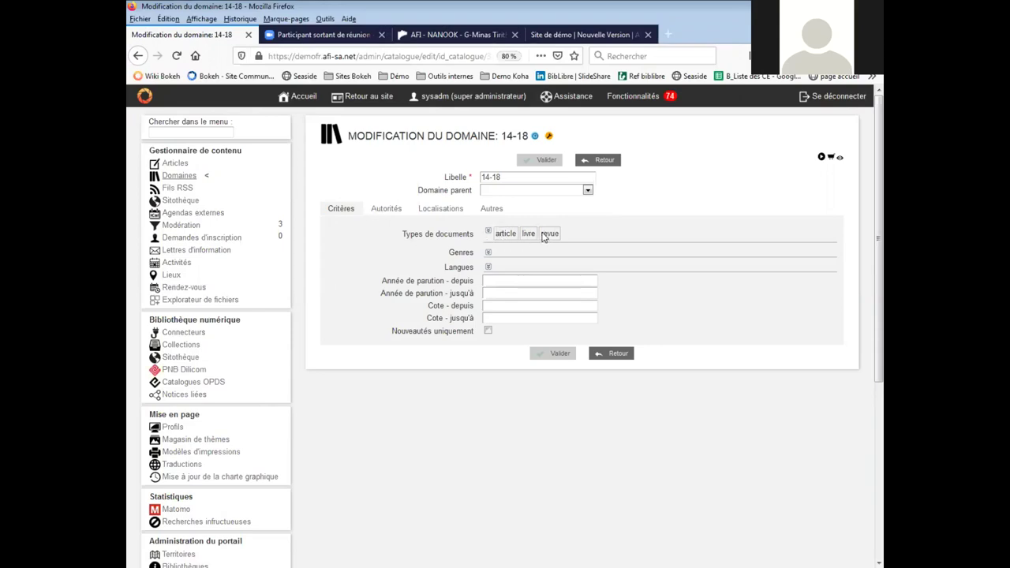
left_click(489, 234)
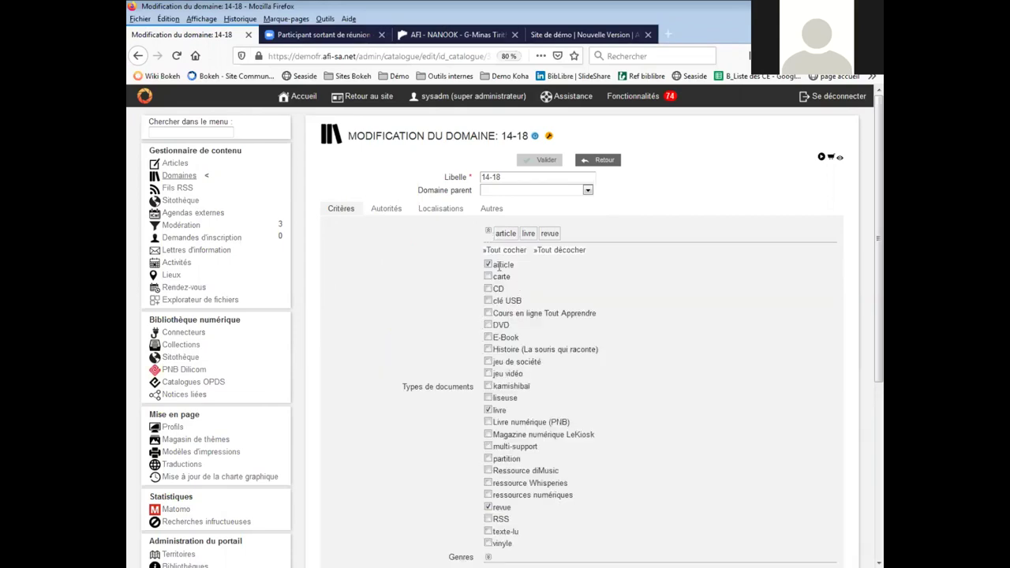
scroll(499, 267, "down", 1)
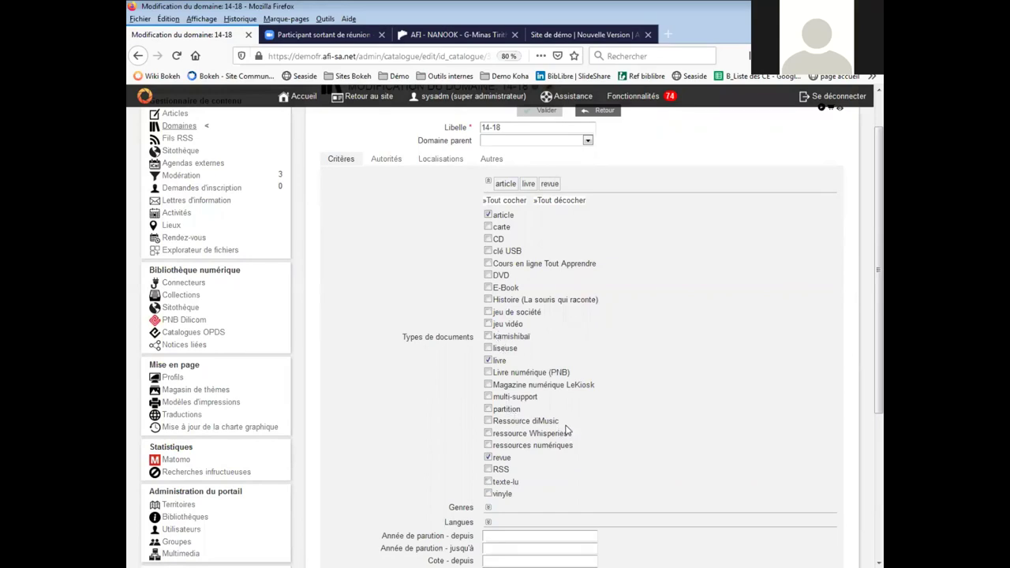
left_click_drag(565, 423, 494, 423)
scroll(539, 368, "down", 3)
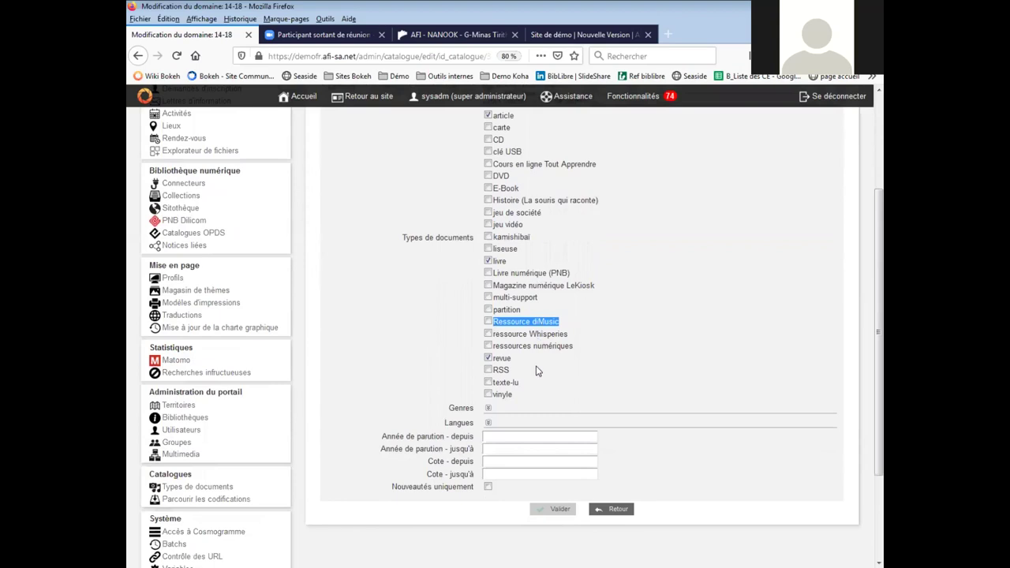
- Expand the genre and language lists, collapse the languages again, and examine the remaining criteria down to Nouveautés uniquement
left_click(488, 408)
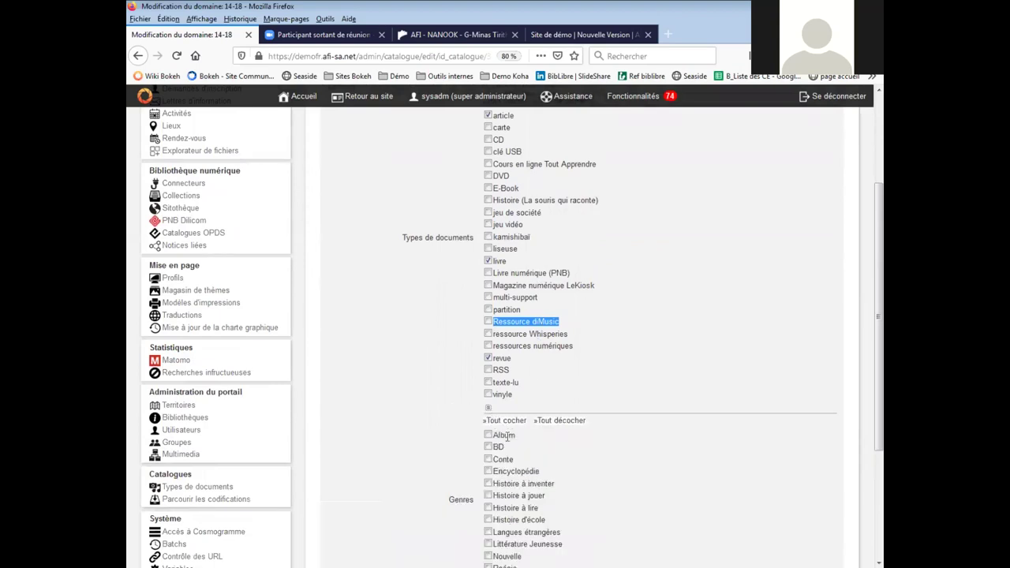
scroll(505, 418, "down", 4)
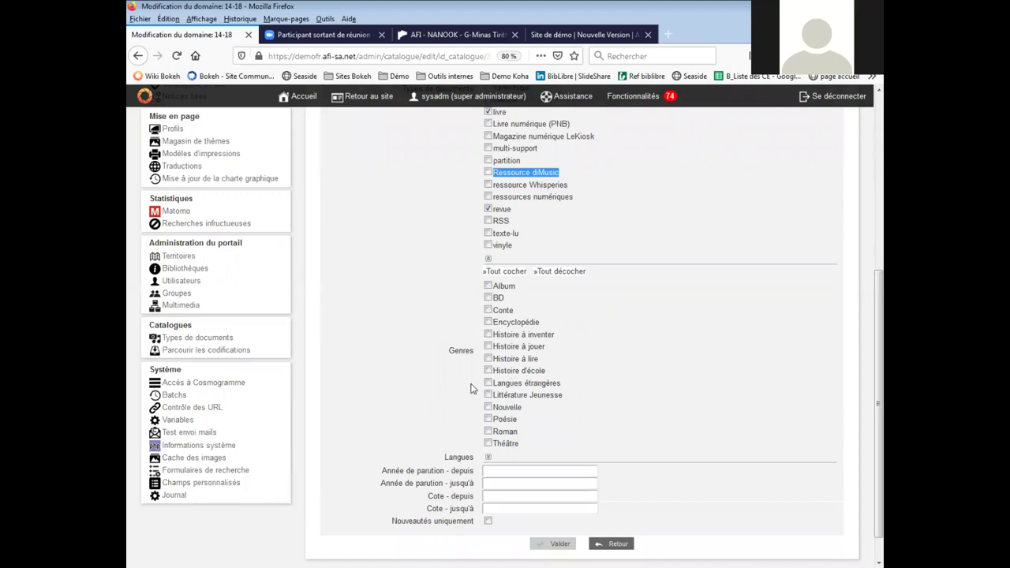
scroll(469, 387, "down", 1)
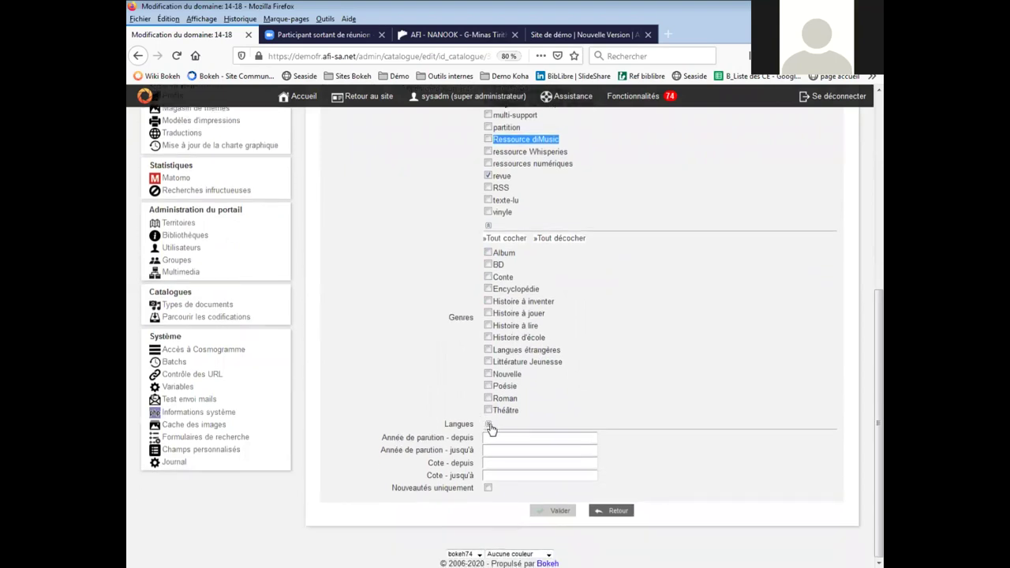
left_click(488, 424)
scroll(493, 438, "down", 3)
scroll(496, 443, "down", 1)
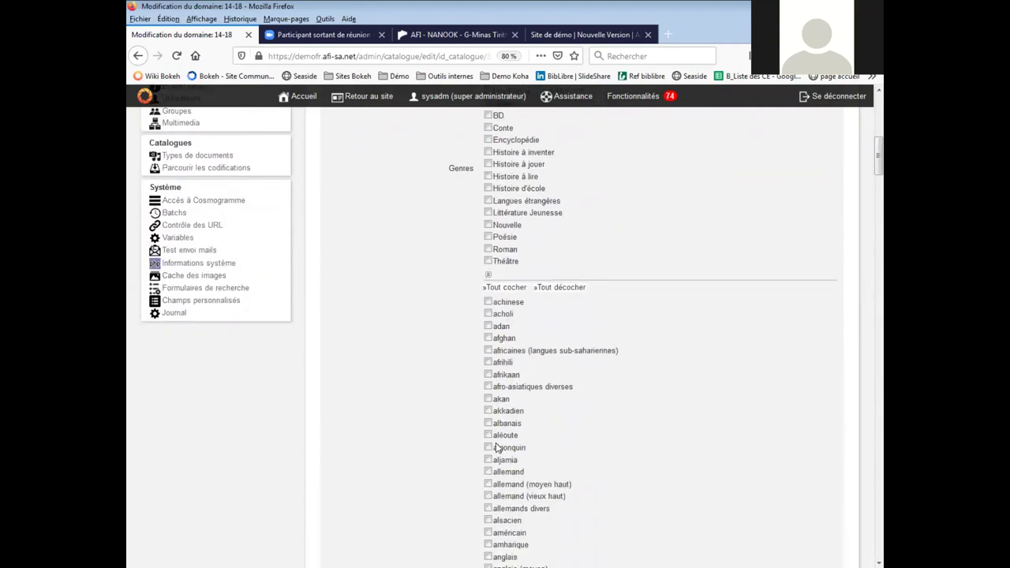
left_click(488, 277)
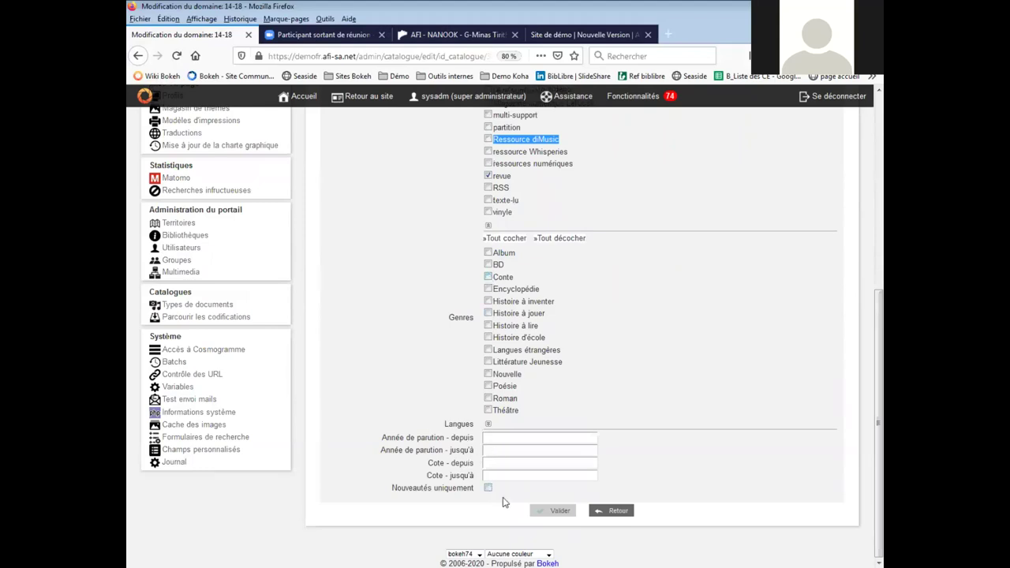
left_click_drag(386, 489, 473, 491)
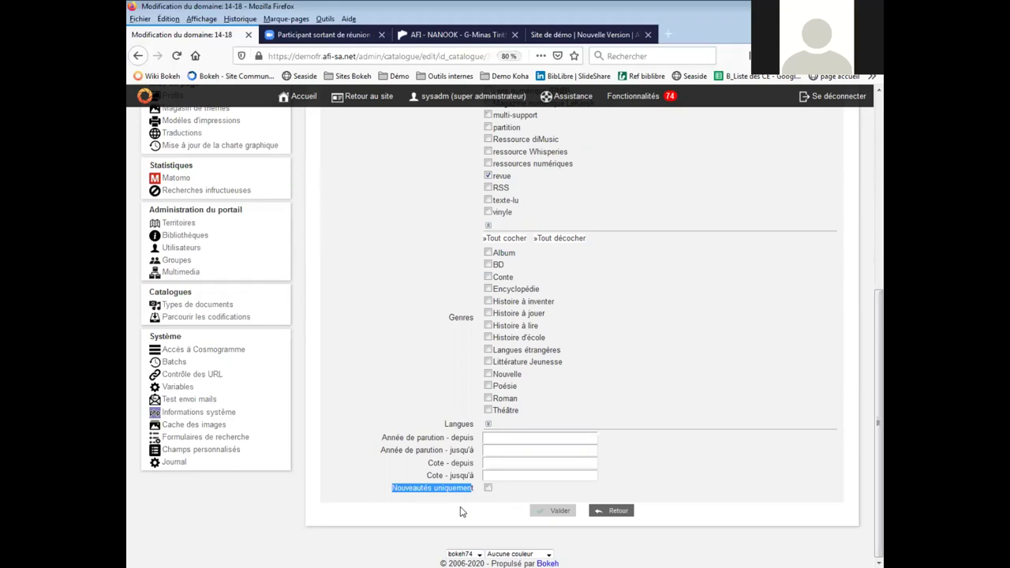
scroll(461, 512, "up", 15)
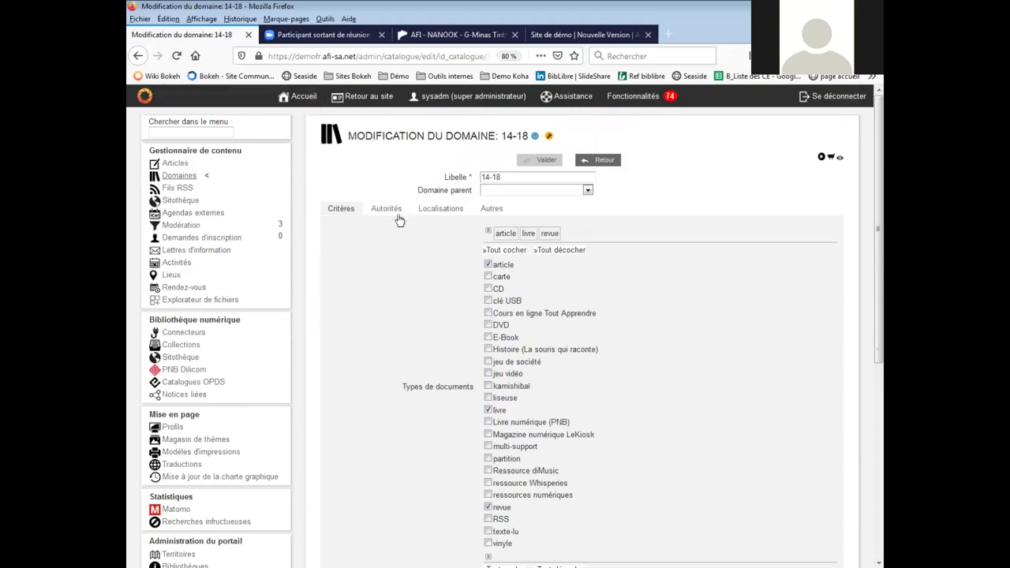
- Show the 14-18 domain's authority criteria and search its Matières / sujets for "premié"
left_click(388, 208)
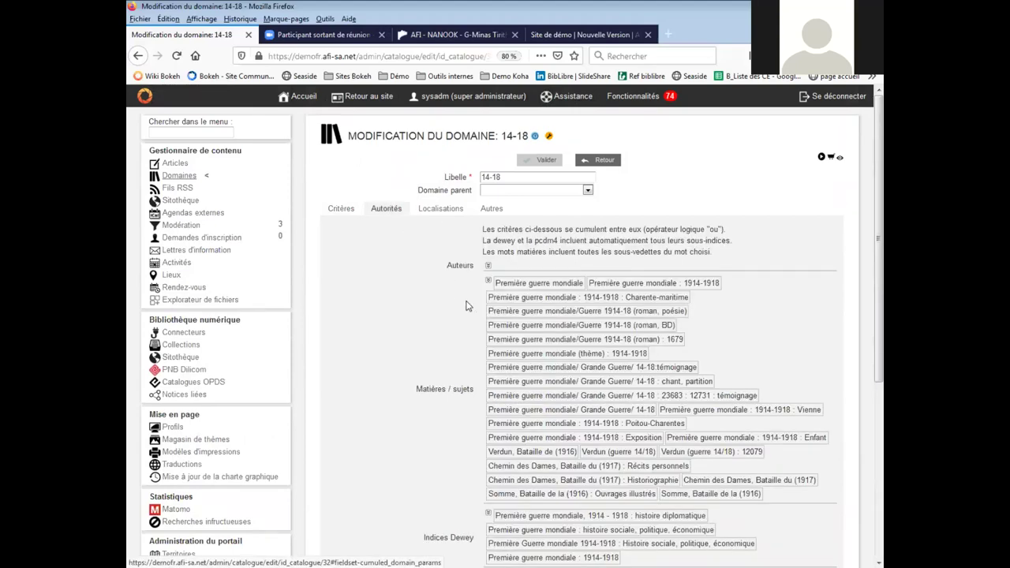
scroll(467, 306, "down", 3)
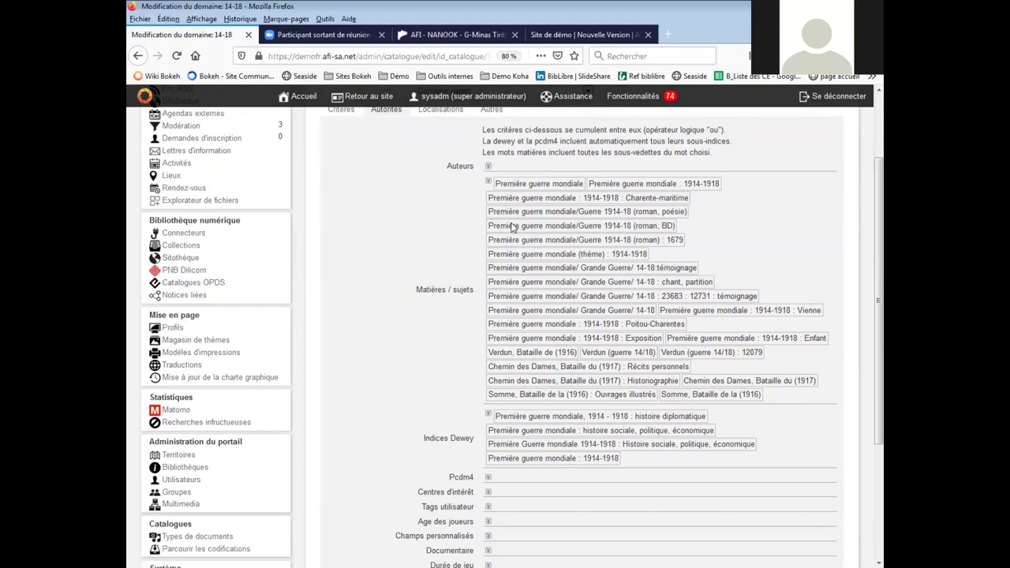
left_click(488, 183)
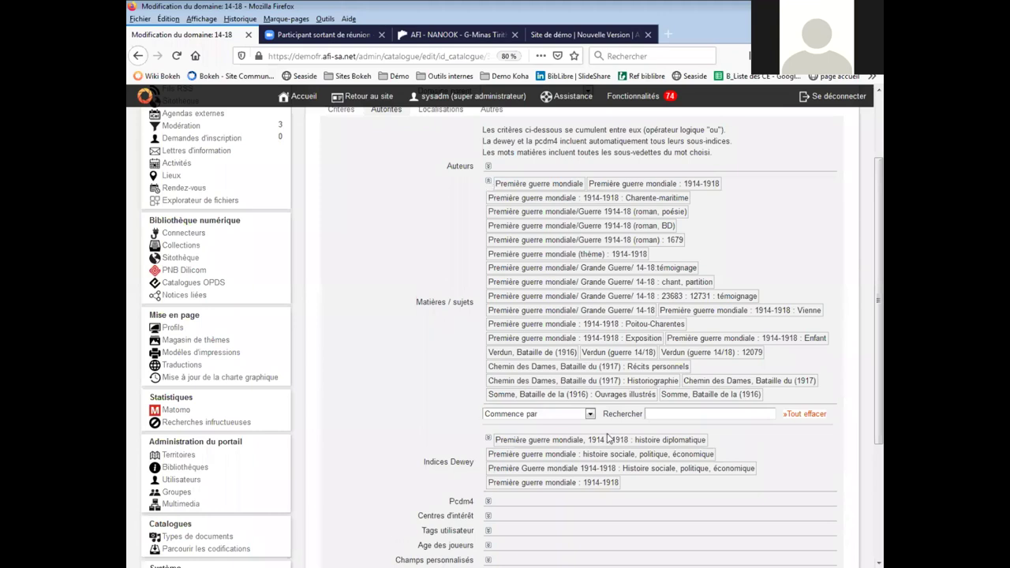
left_click(676, 412)
type("pr")
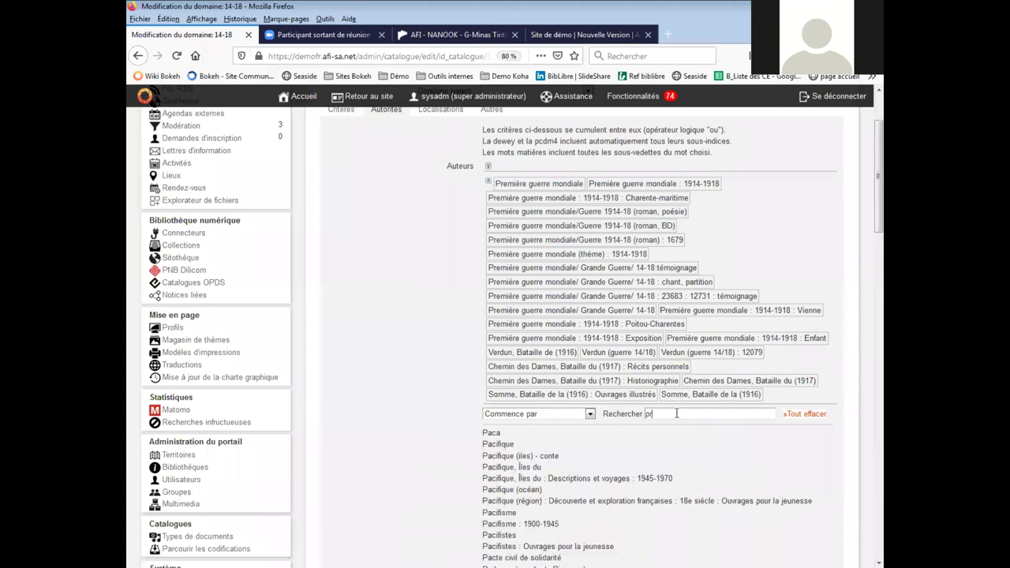
type("emié")
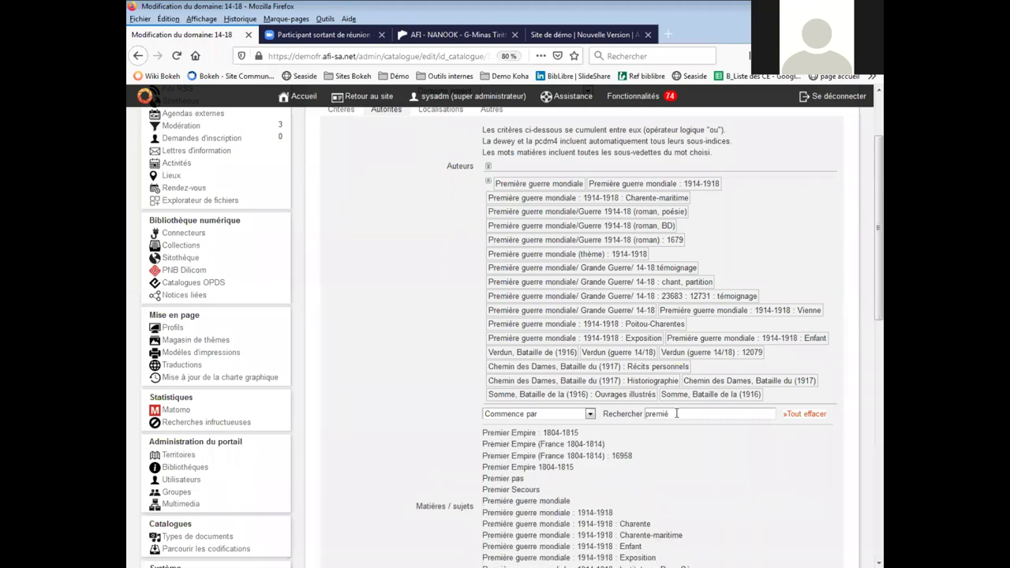
scroll(665, 484, "down", 5)
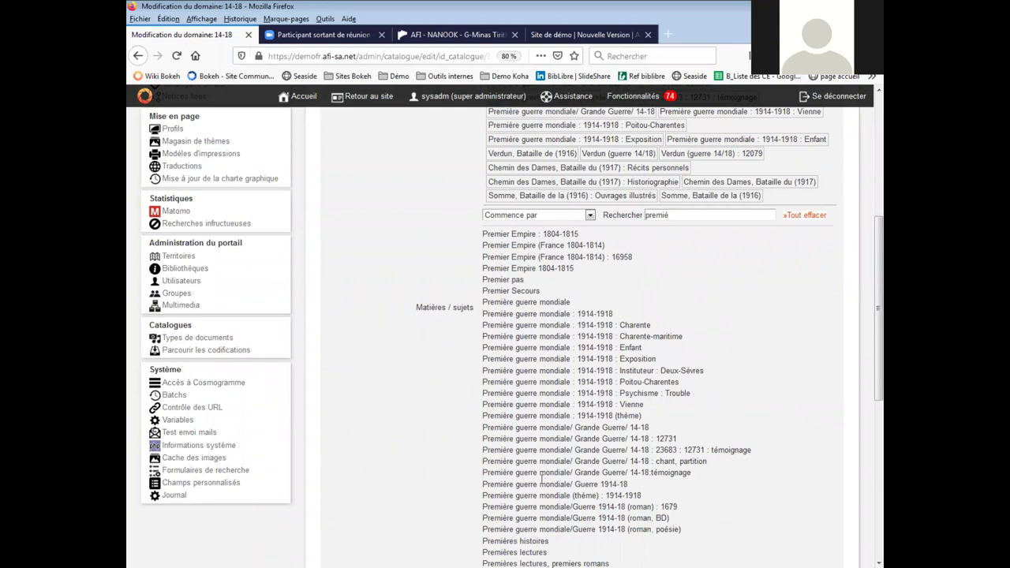
- Examine the match modes of the subject search and the other authority criteria from Indices Dewey to Type de jeu
left_click(564, 220)
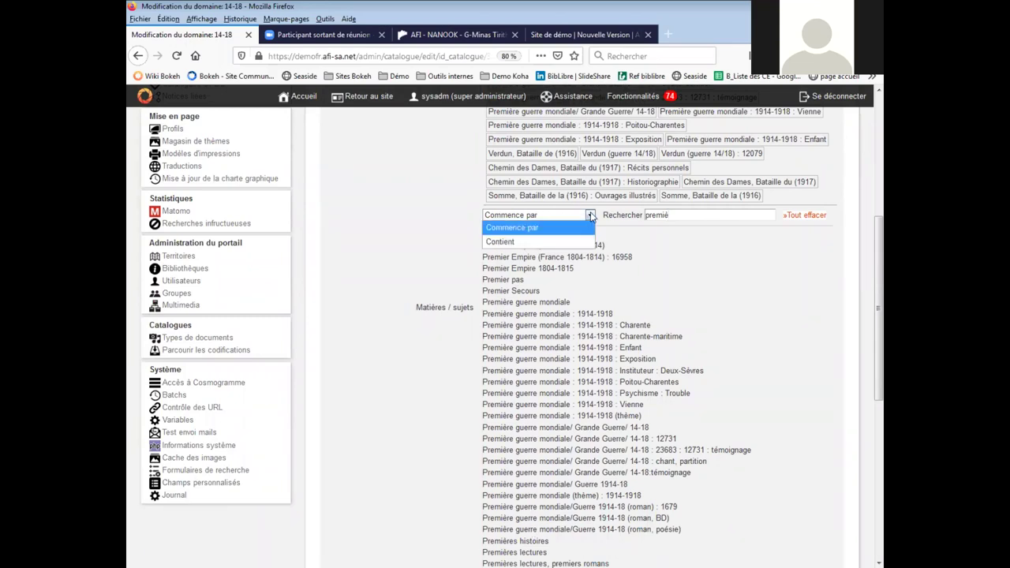
scroll(724, 347, "up", 5)
scroll(723, 347, "down", 3)
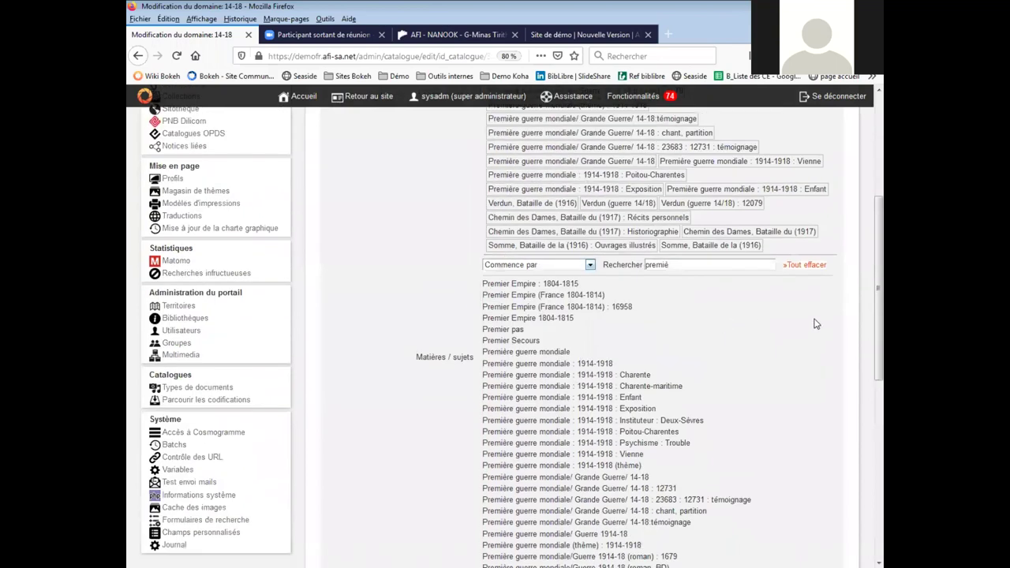
scroll(695, 364, "down", 9)
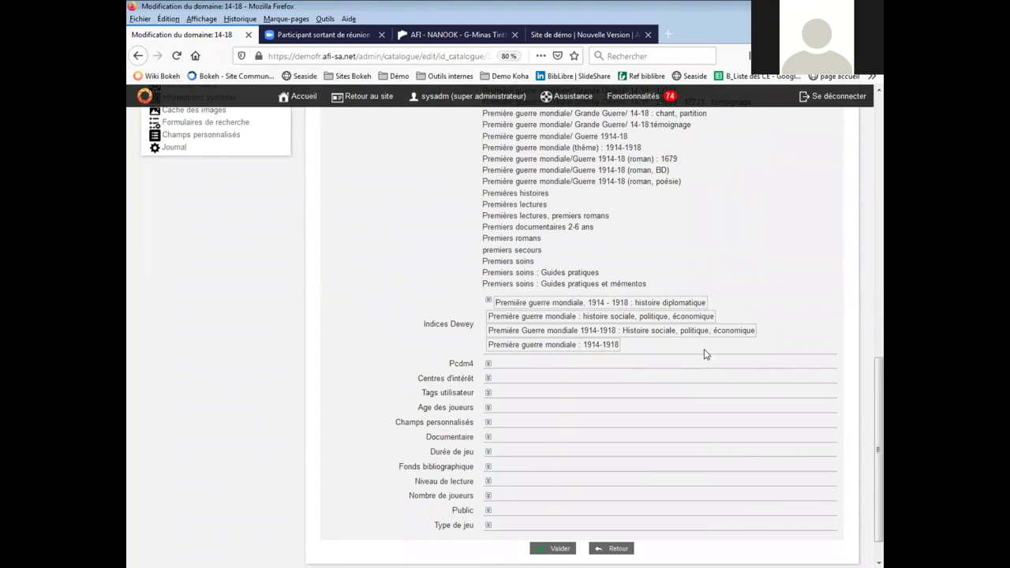
- Search the Indices Dewey criterion for "première" with the Libellé contient match mode
left_click(498, 308)
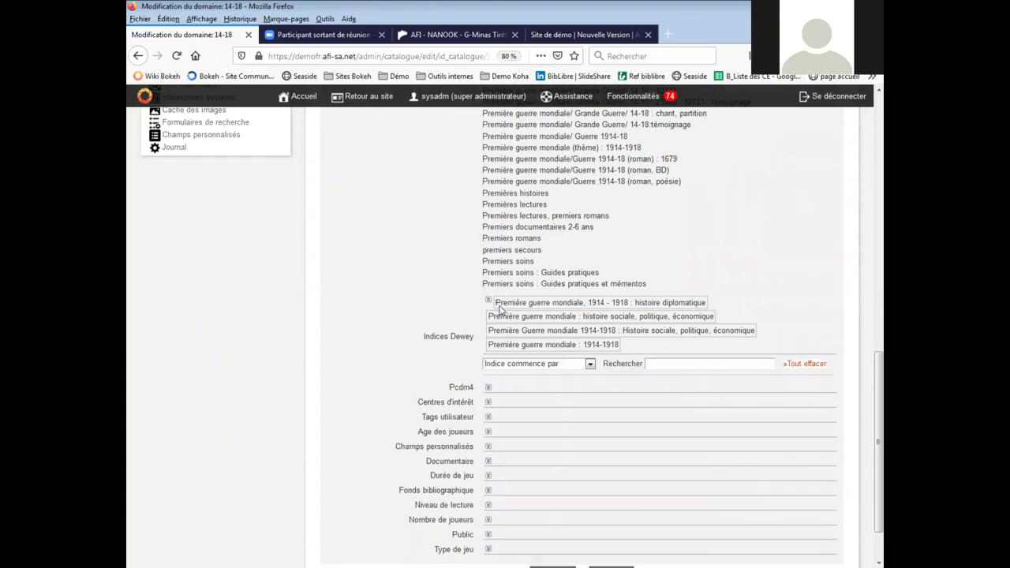
left_click(568, 366)
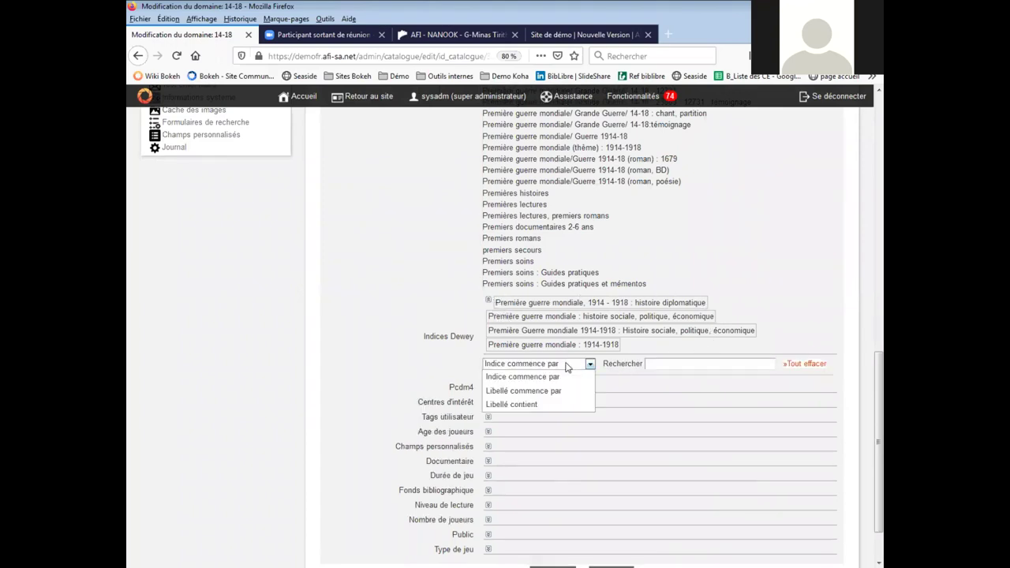
left_click(565, 404)
left_click(663, 364)
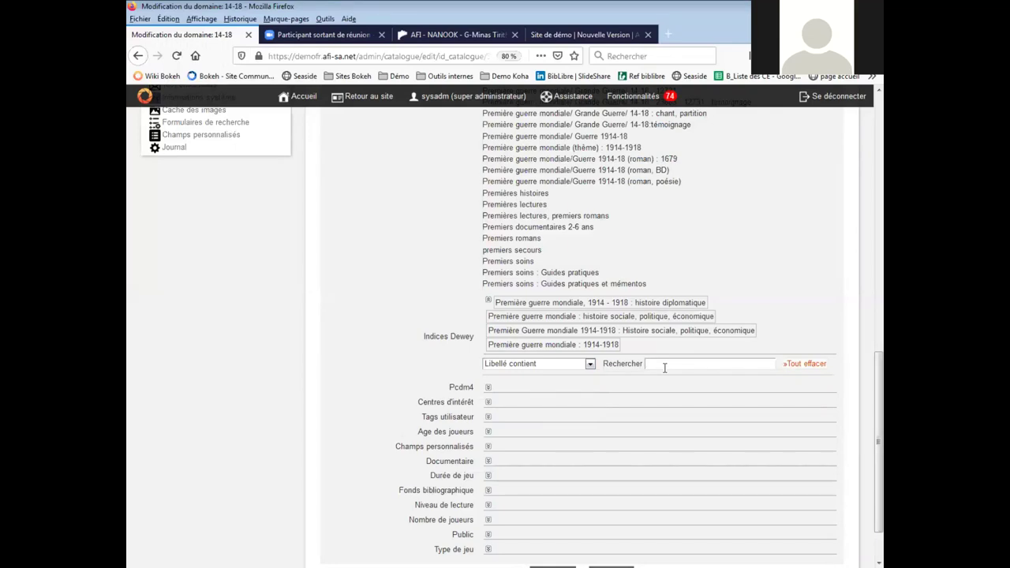
type("pr")
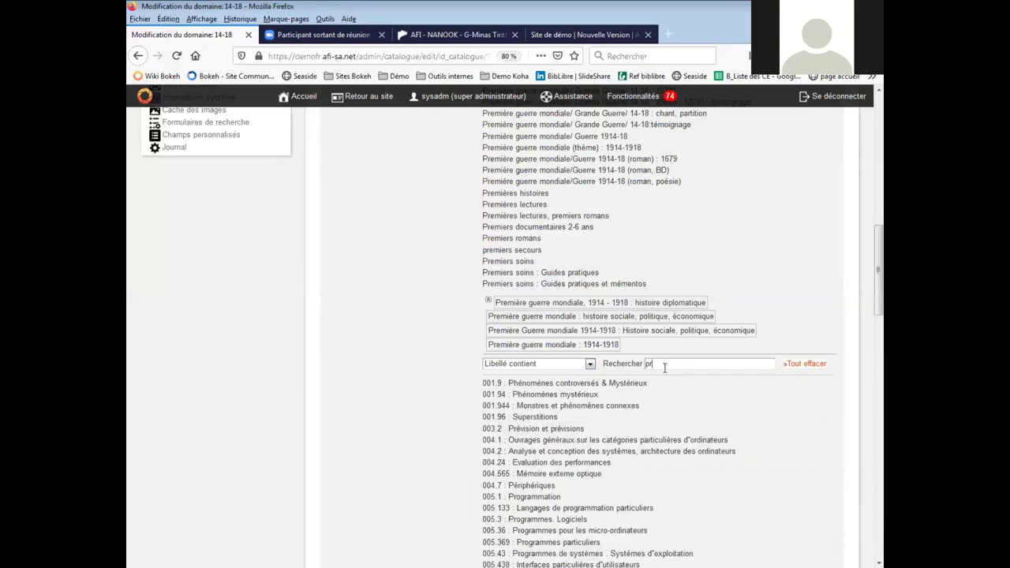
type("mi")
key("BackSpace")
key("BackSpace")
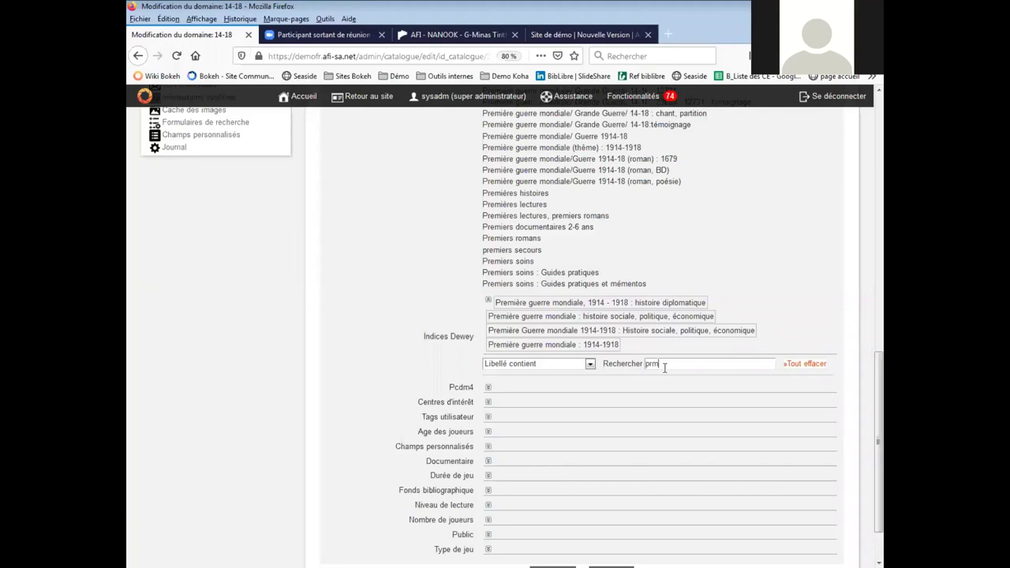
type("emière")
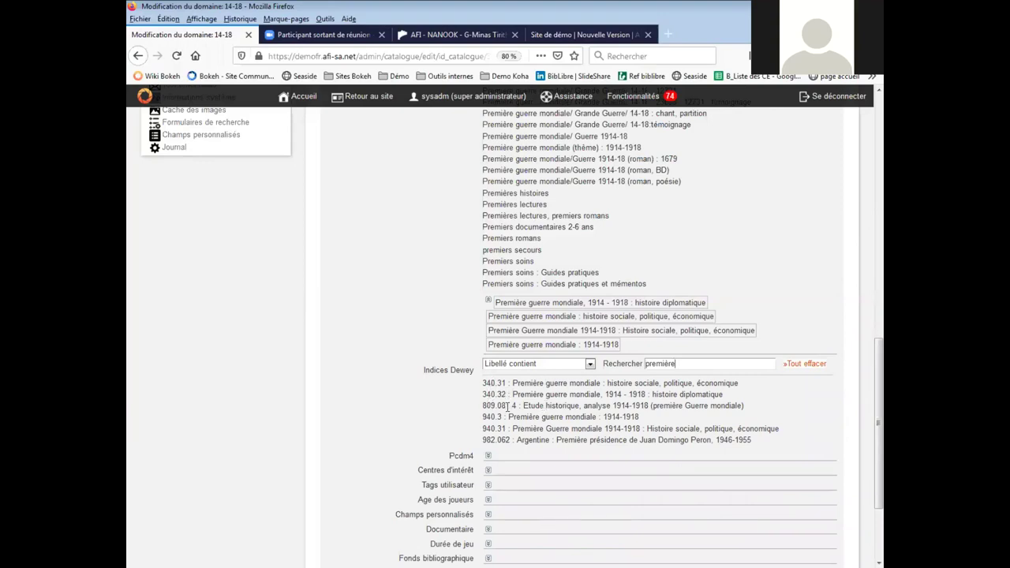
- Save the 14-18 domain
scroll(509, 405, "down", 3)
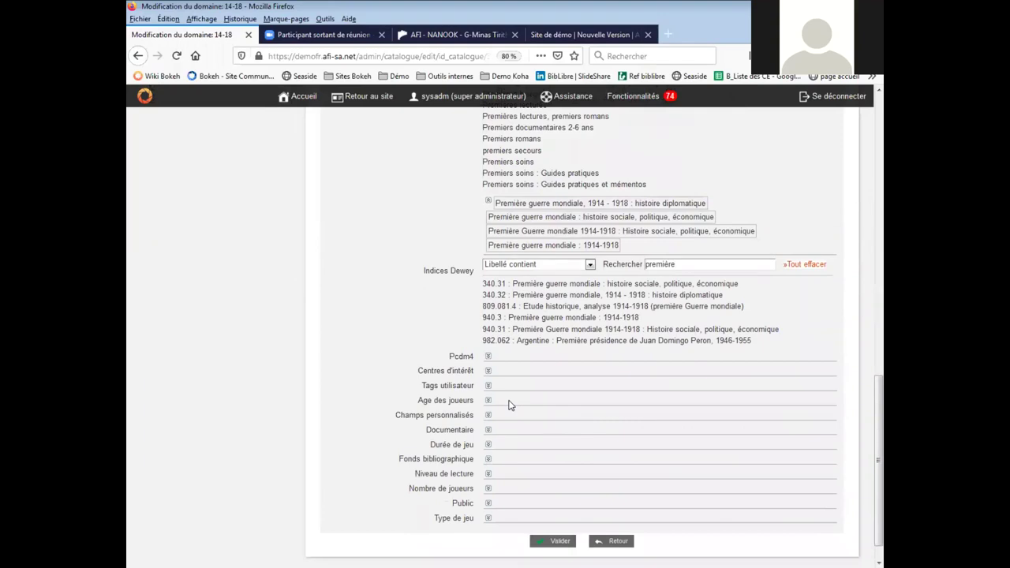
scroll(509, 403, "down", 1)
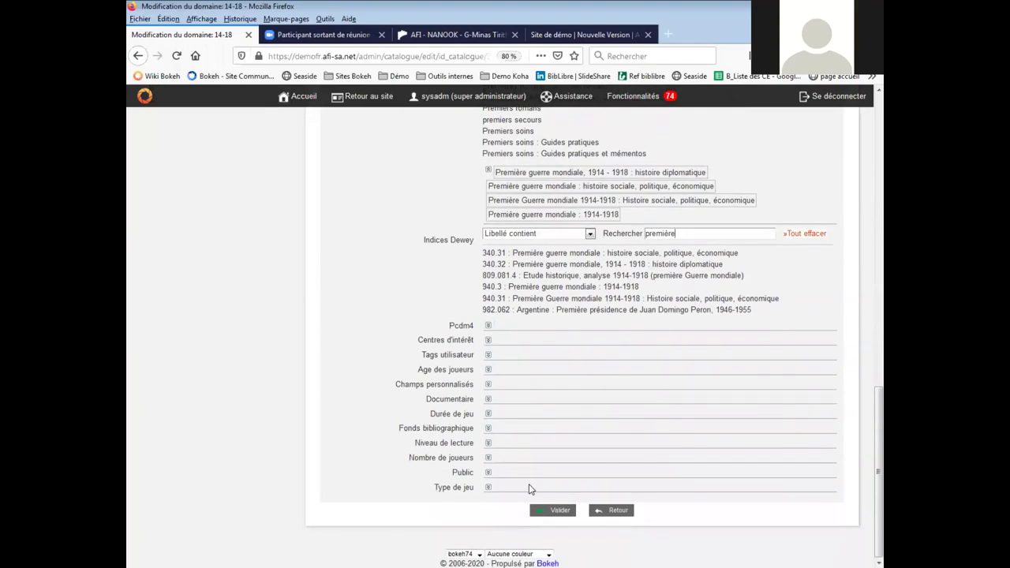
left_click(556, 511)
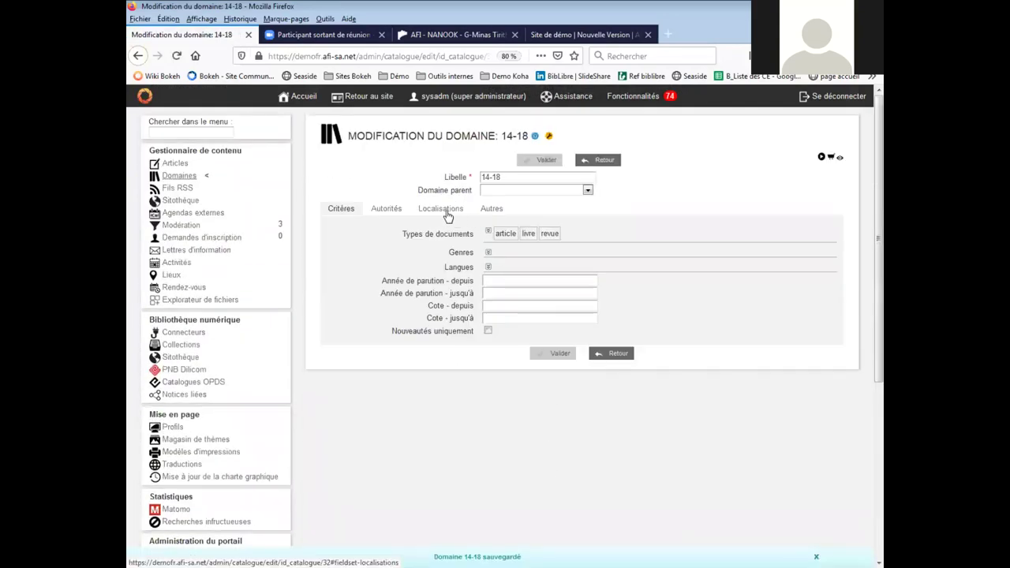
- Show the domain's location criteria, expanding and collapsing the Bibliothèques and Sections lists
left_click(446, 210)
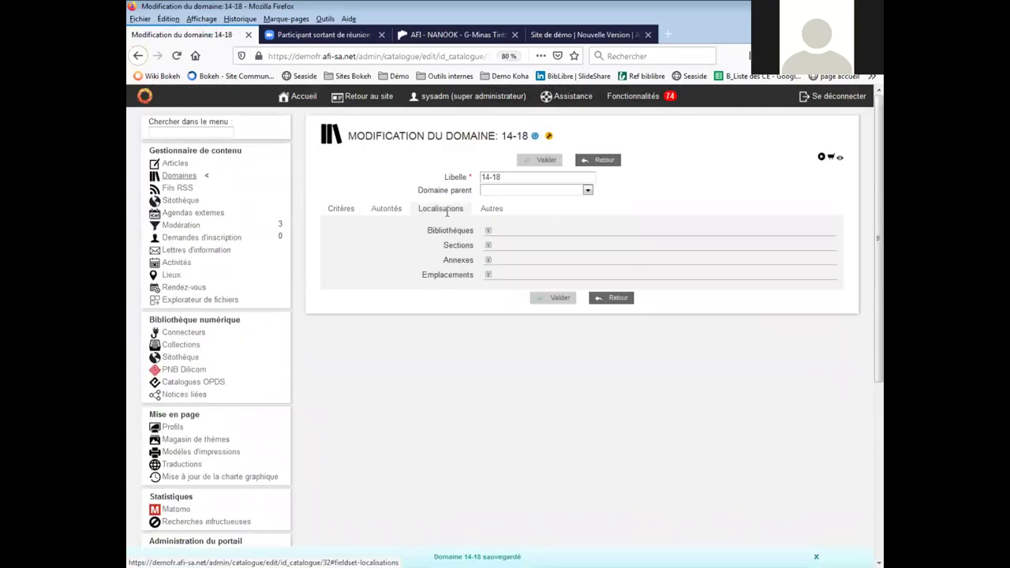
left_click(489, 231)
left_click(489, 231)
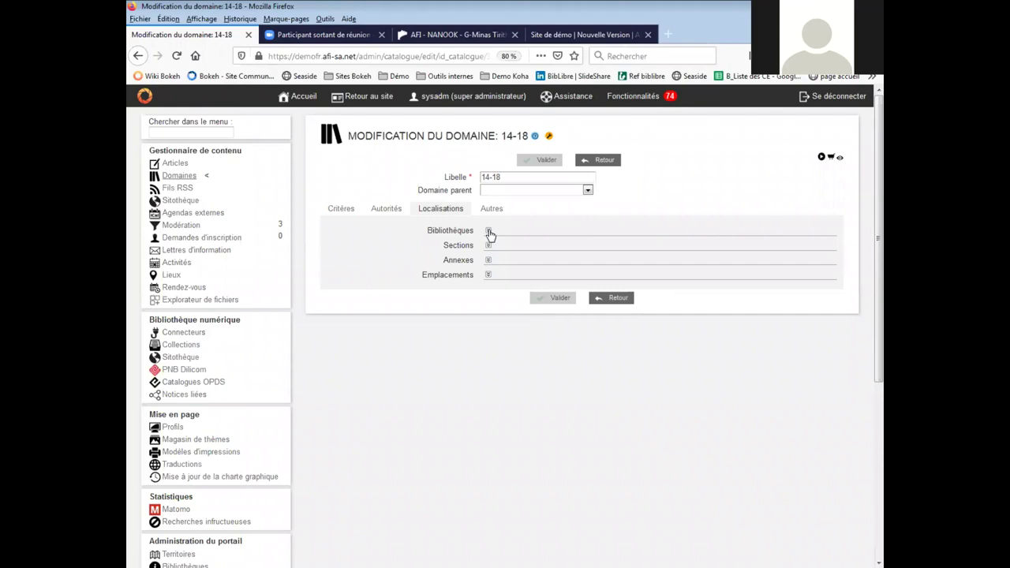
left_click(490, 231)
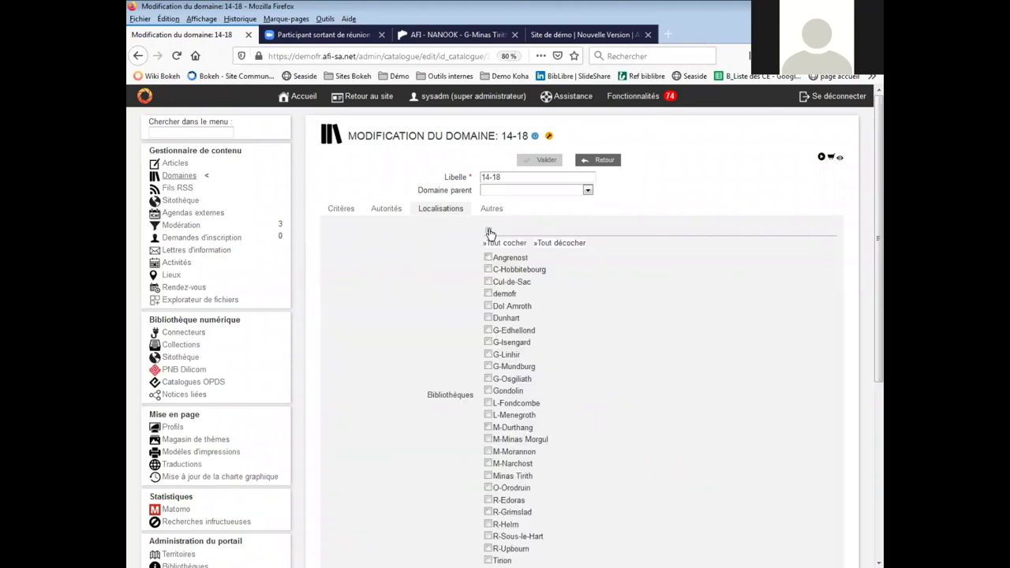
left_click(489, 232)
left_click(489, 245)
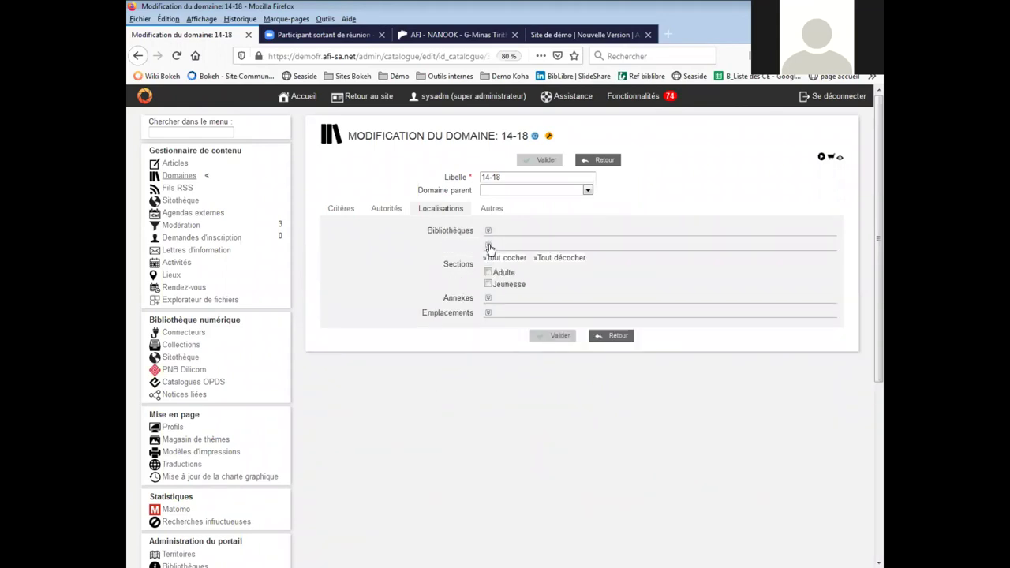
left_click(490, 246)
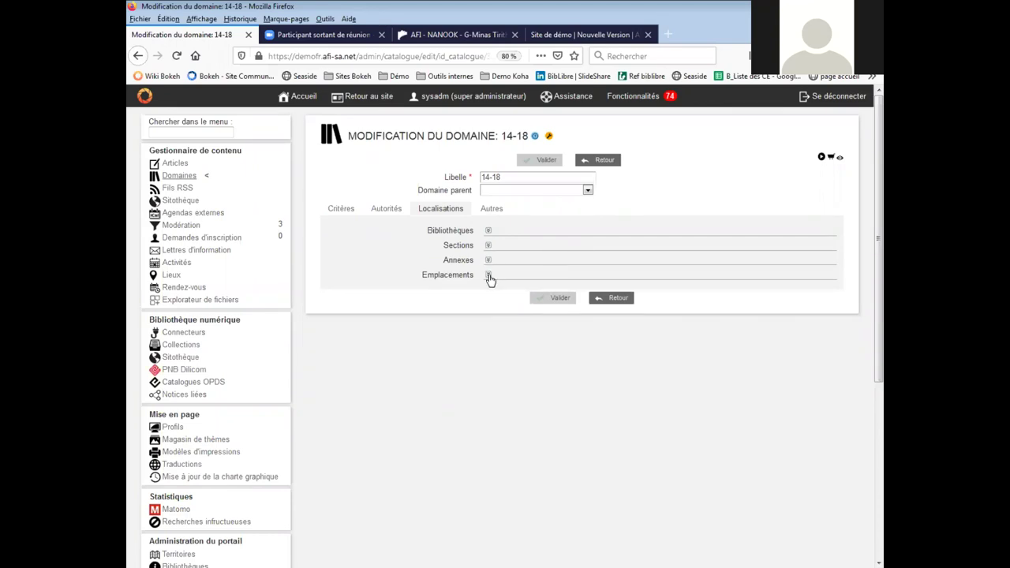
- Examine the domain's Autres settings for thumbnail, description and user favourite, and revisit its Autorités and Critères settings
left_click(492, 208)
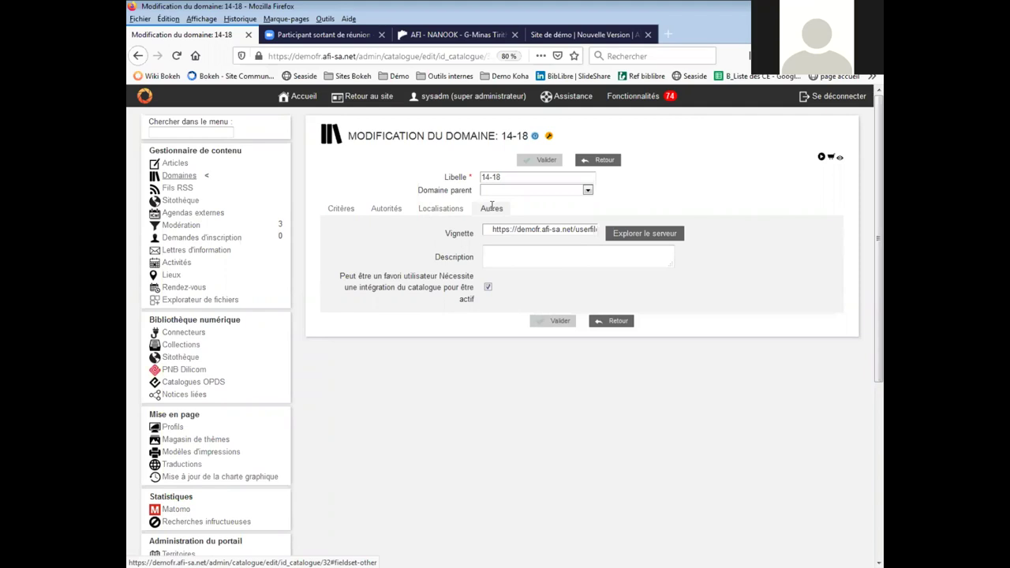
left_click(387, 208)
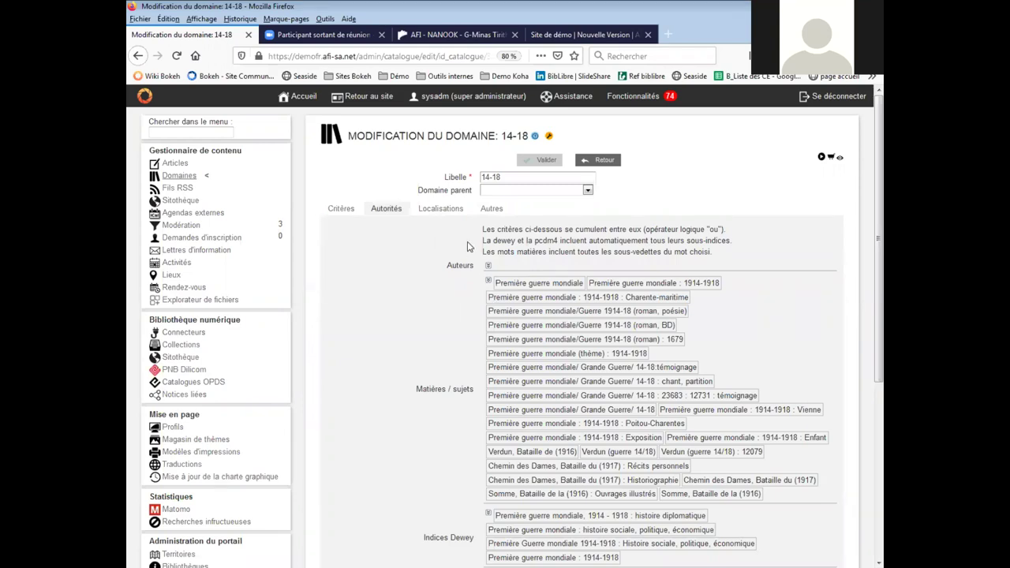
left_click(502, 206)
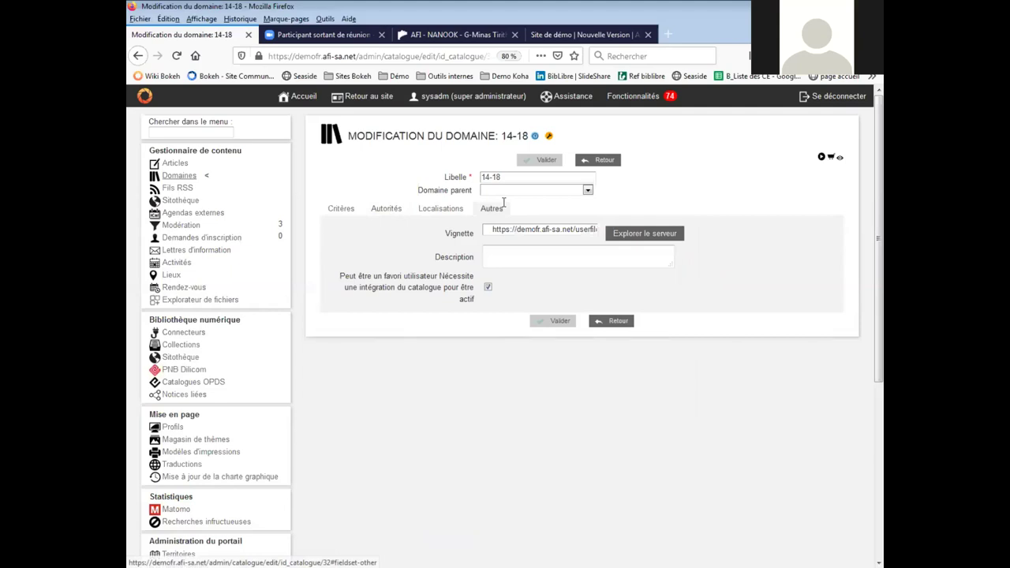
left_click(352, 208)
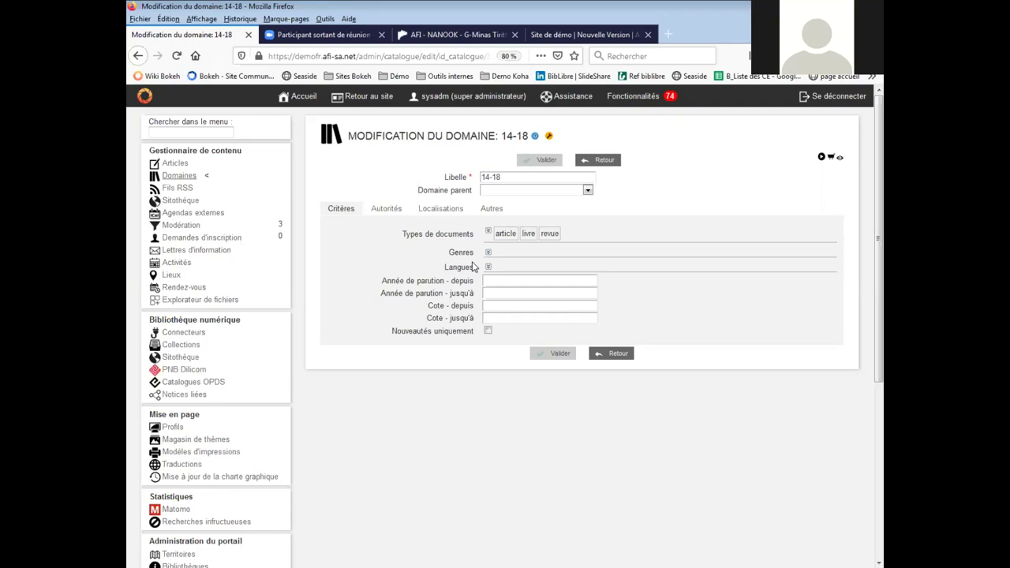
left_click(489, 215)
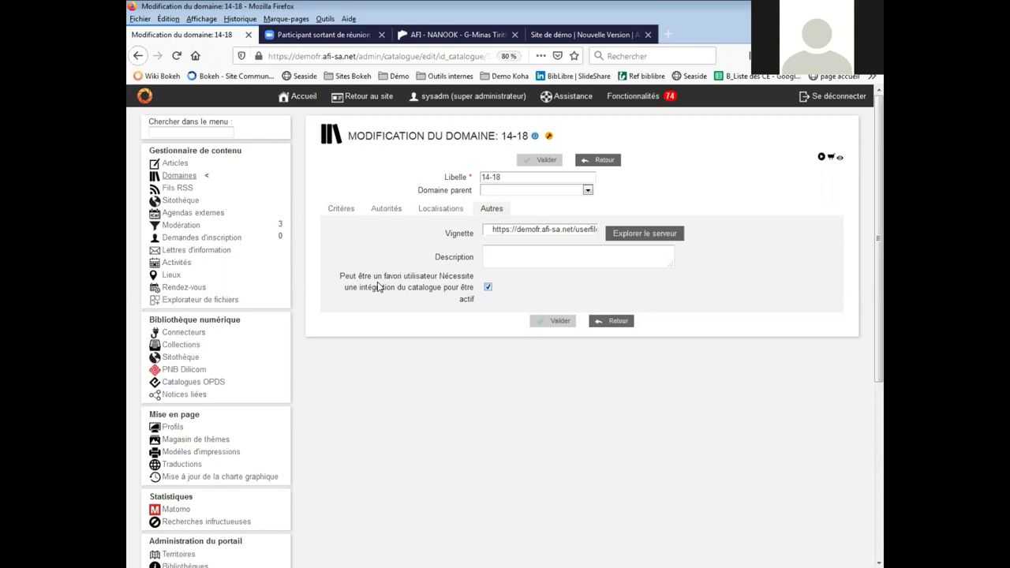
- Return to the authority criteria and search Fonds bibliographique for "fonds" with the Hierarchie contient match mode
left_click(385, 209)
scroll(465, 272, "down", 6)
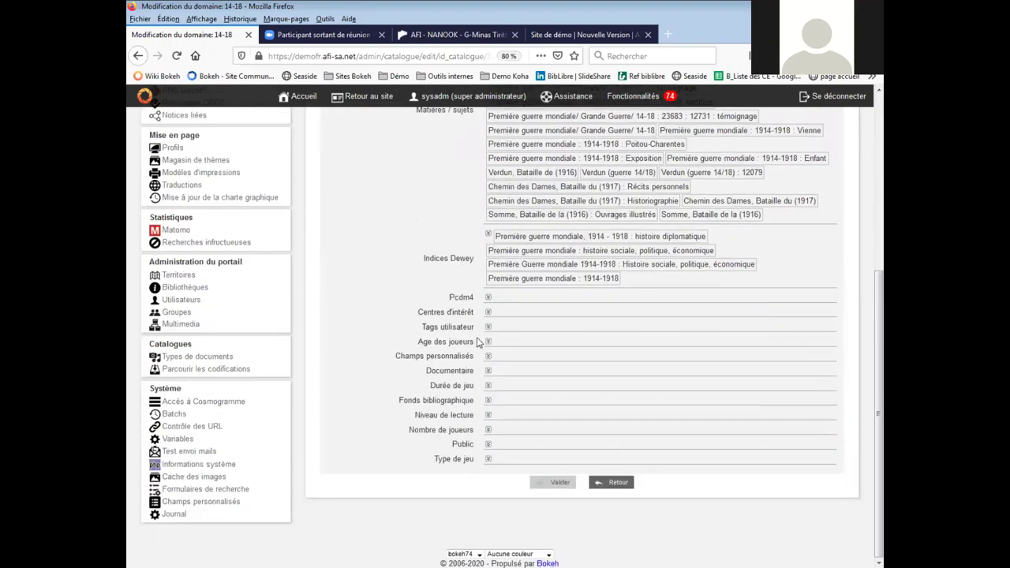
left_click(489, 402)
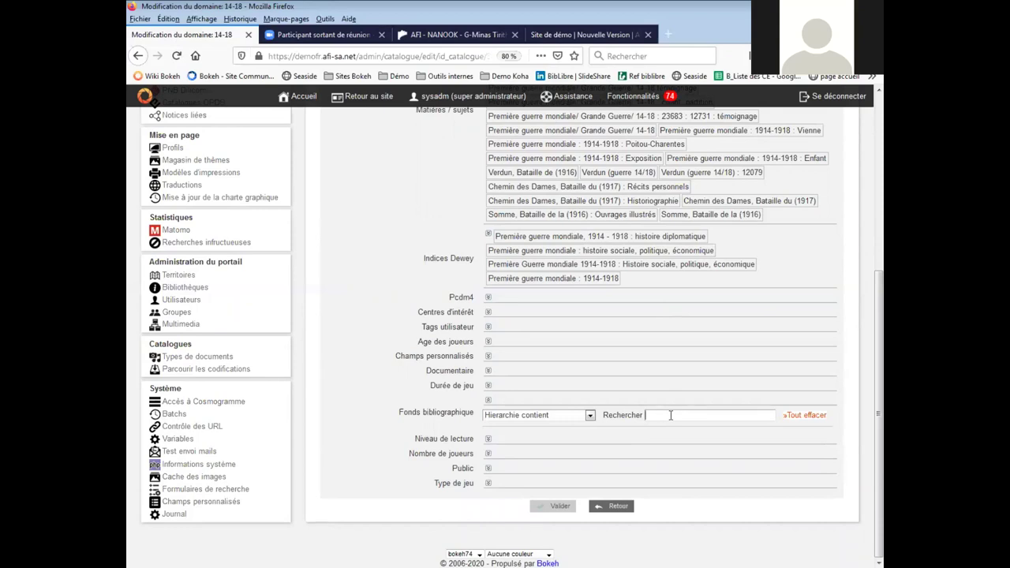
type("onds")
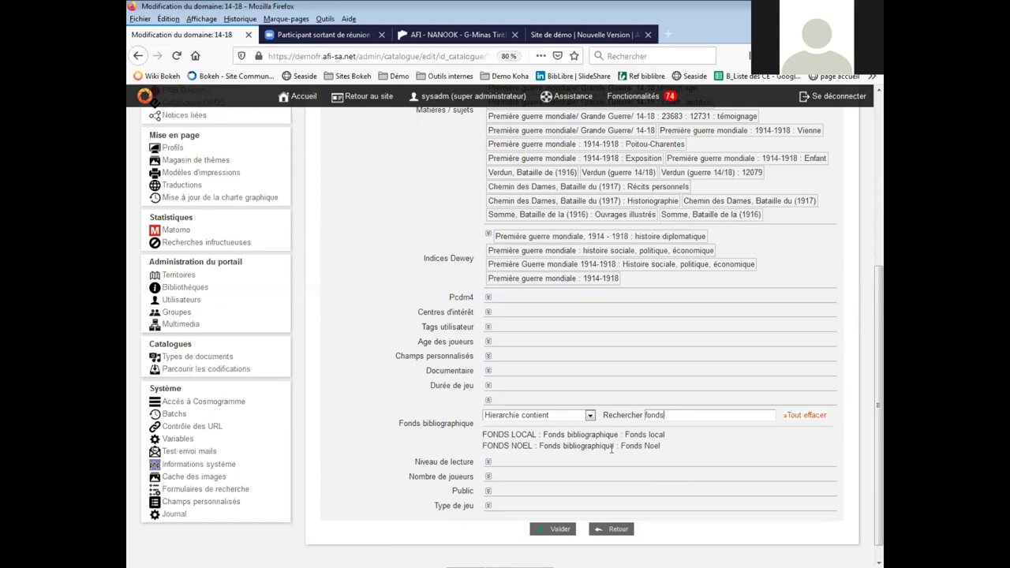
scroll(578, 458, "up", 5)
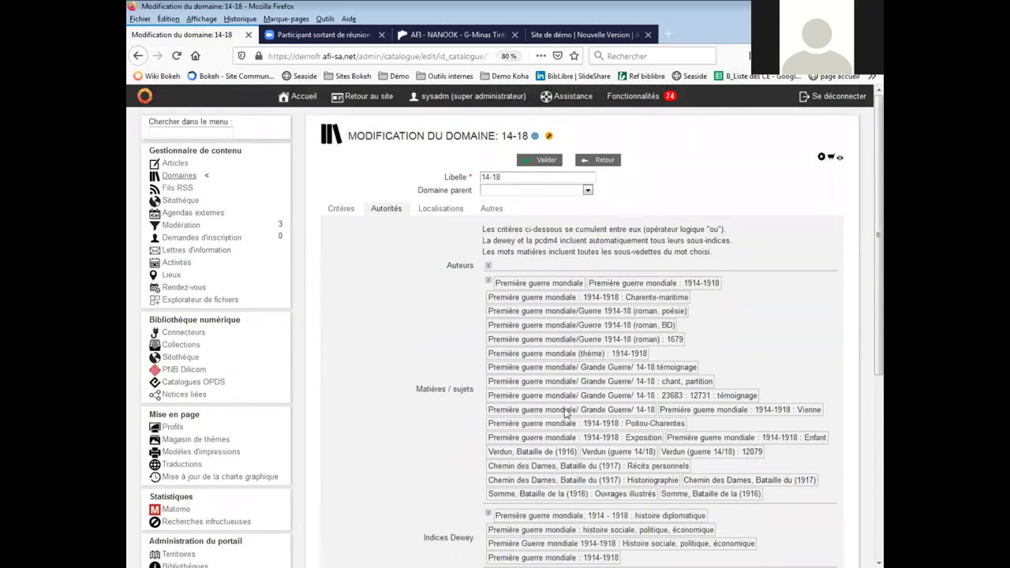
scroll(557, 376, "down", 1)
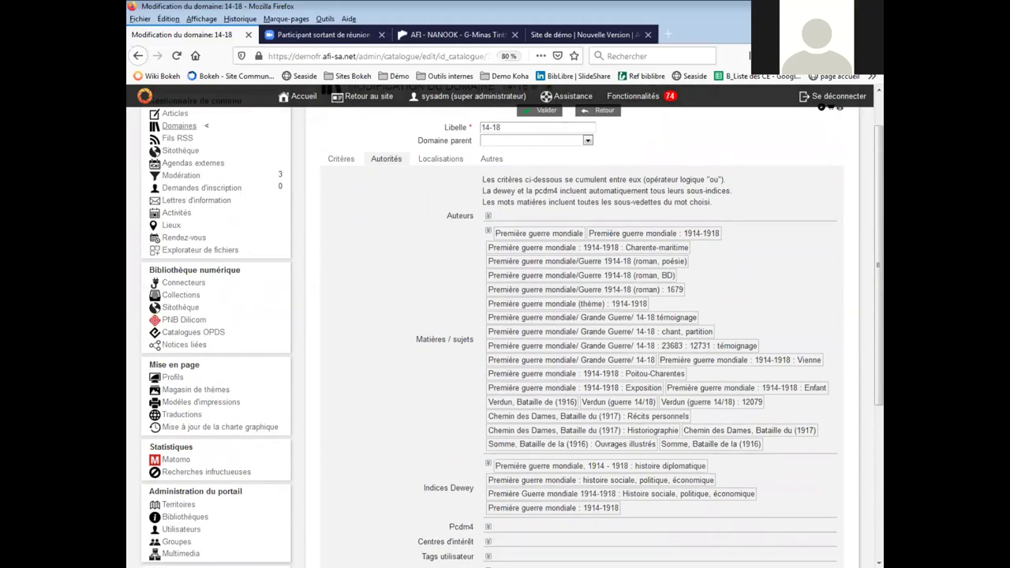
key("super+e")
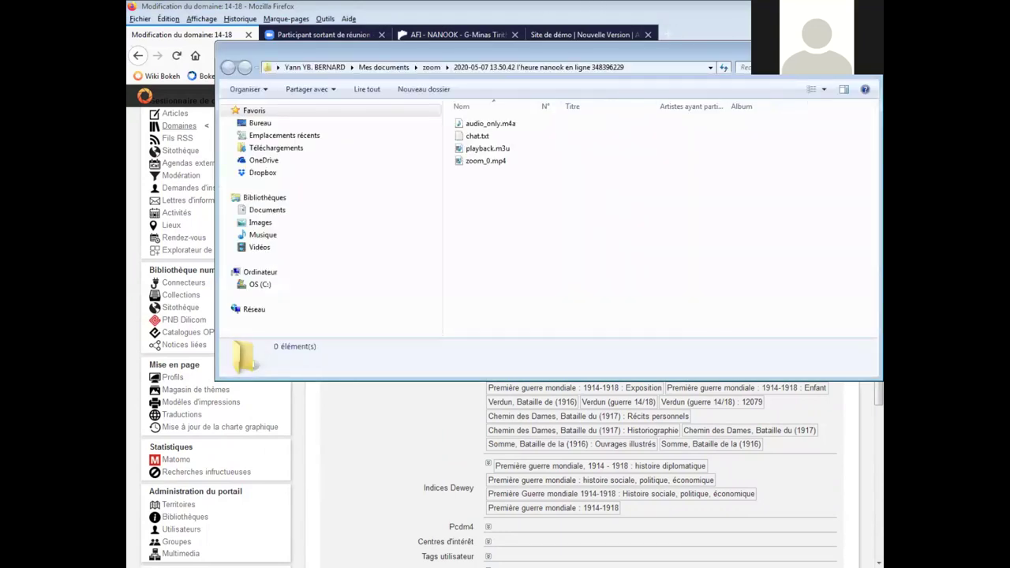
key("alt+F4")
- Expand the Indices Dewey search and examine the authority criteria from Matières / sujets down to Type de jeu
scroll(562, 320, "down", 1)
scroll(562, 320, "down", 3)
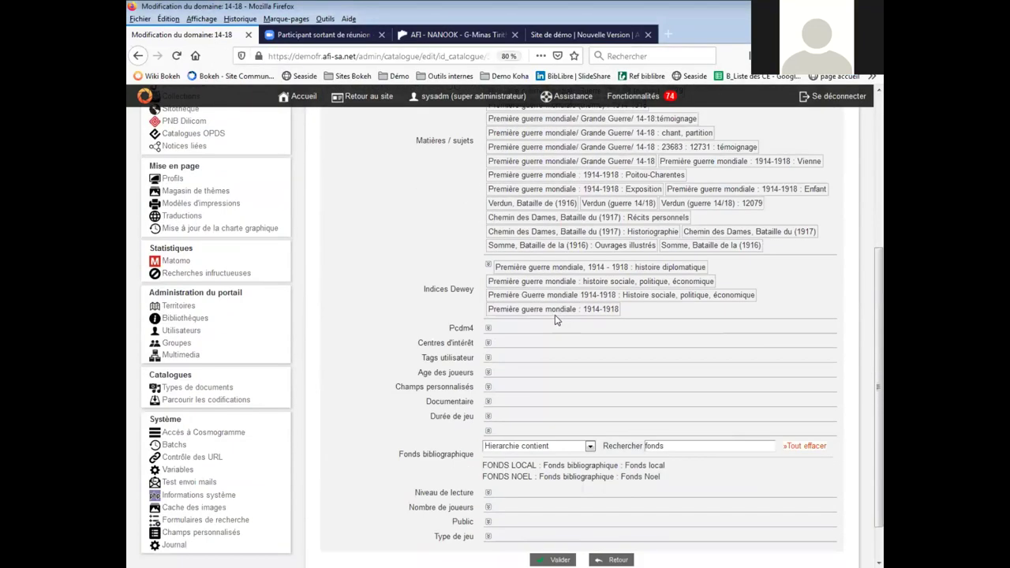
scroll(556, 319, "down", 1)
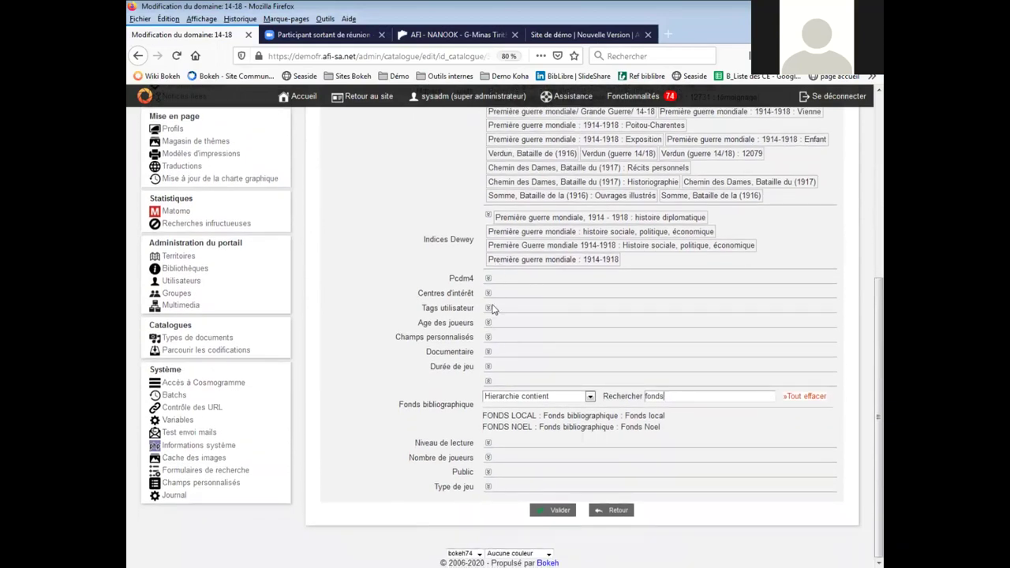
left_click(489, 217)
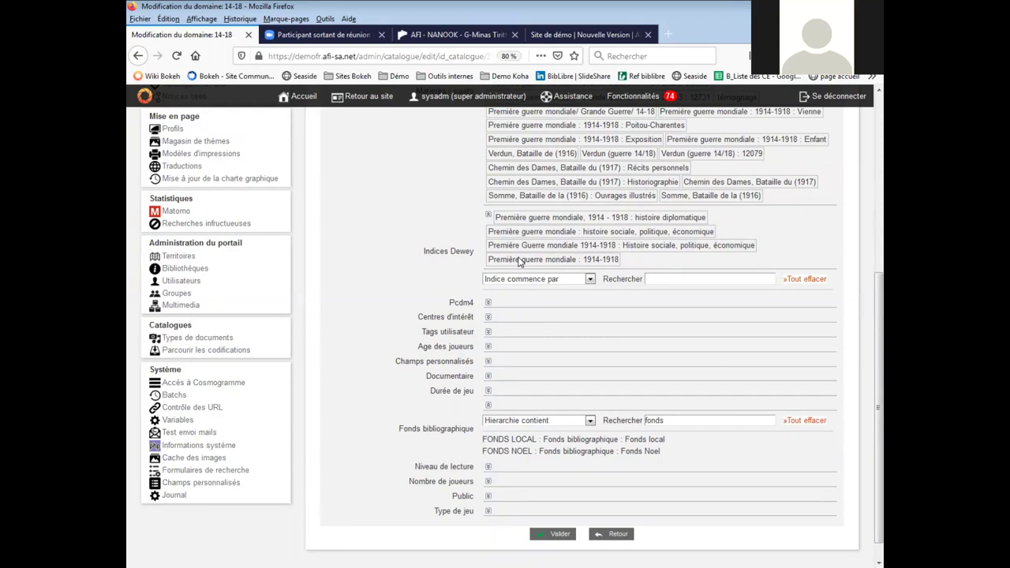
scroll(519, 262, "up", 3)
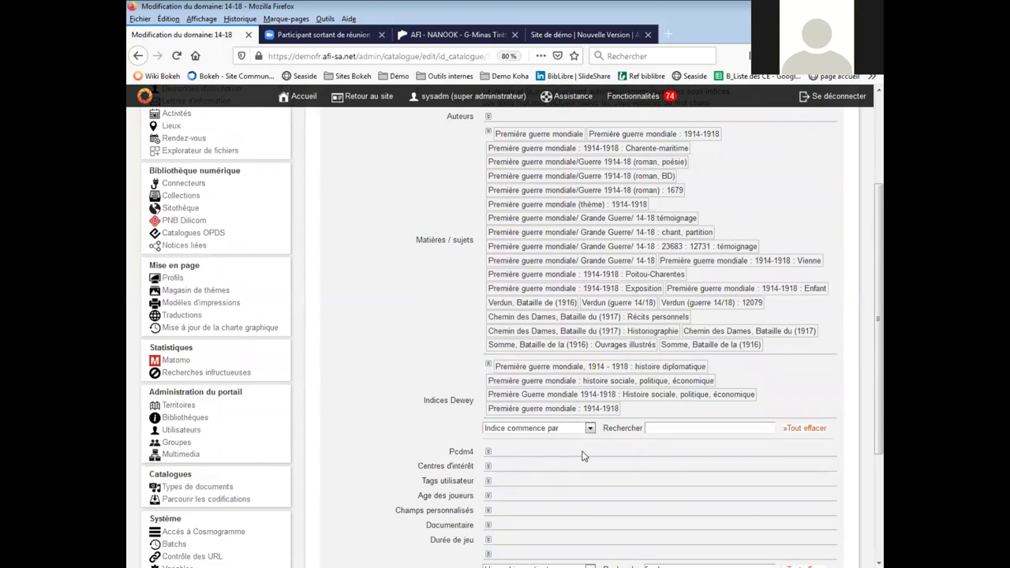
scroll(580, 456, "down", 3)
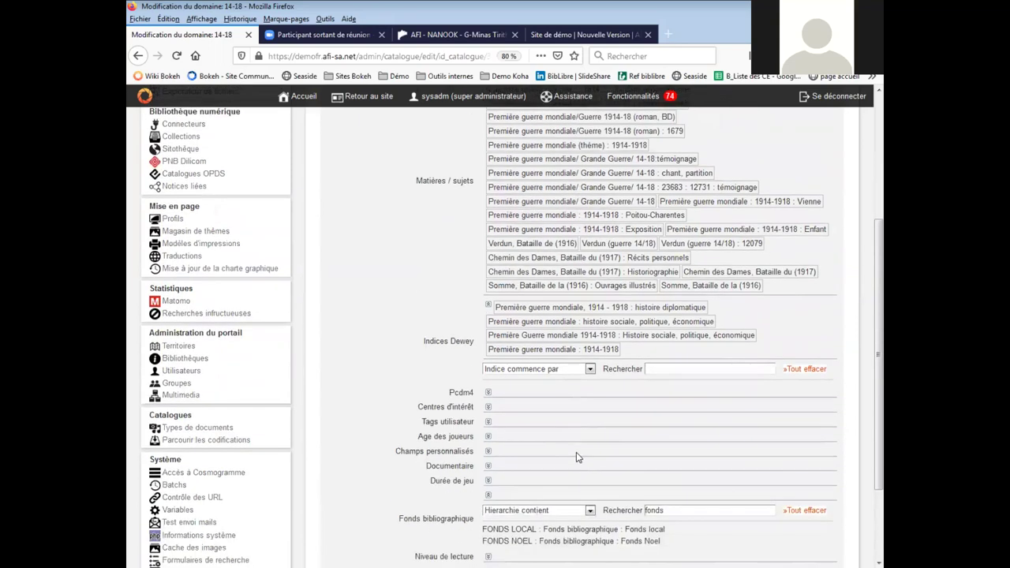
scroll(576, 456, "down", 2)
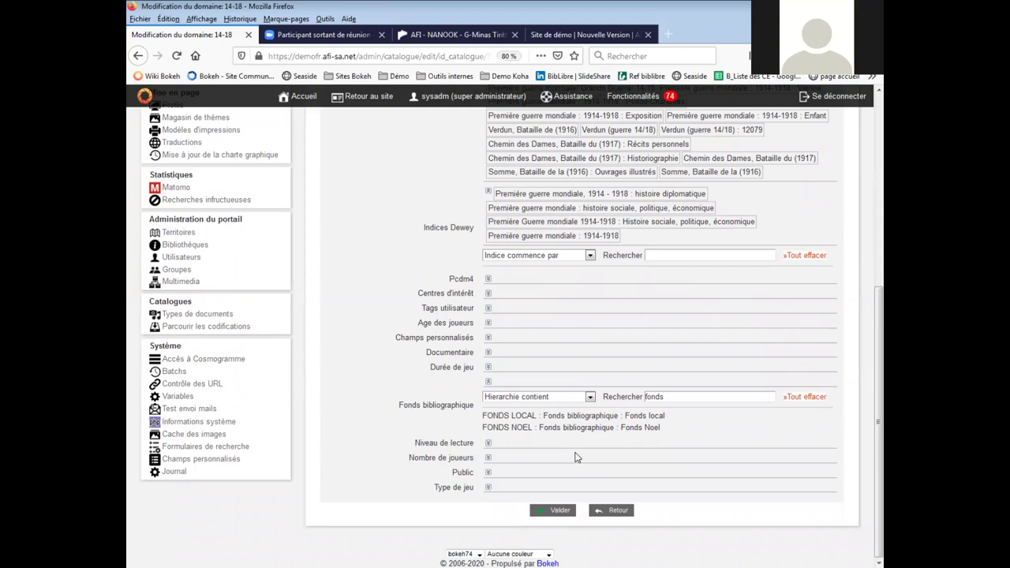
- Save the 14-18 domain, index its records and examine the list of indexed records
scroll(577, 458, "up", 9)
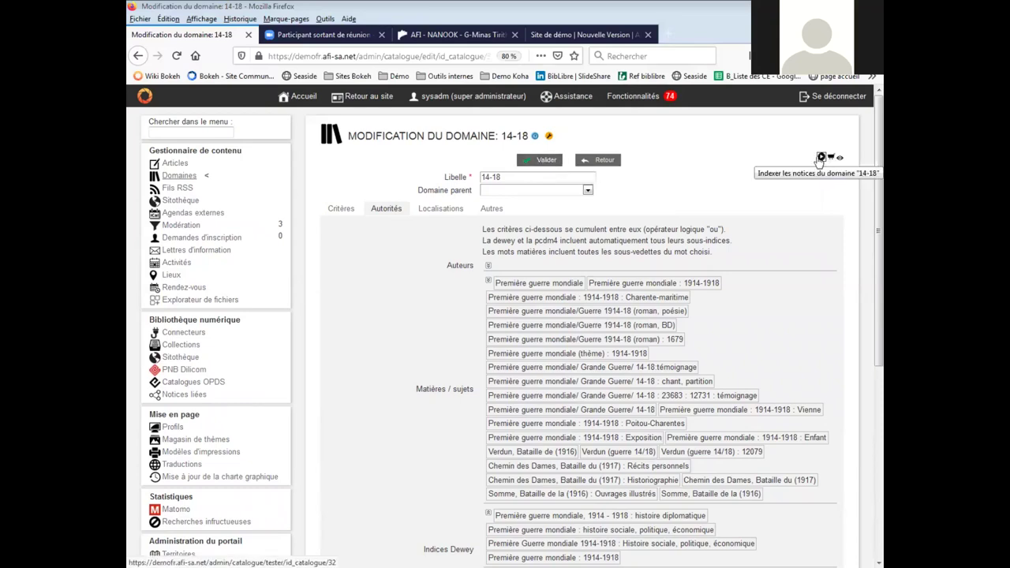
left_click(527, 161)
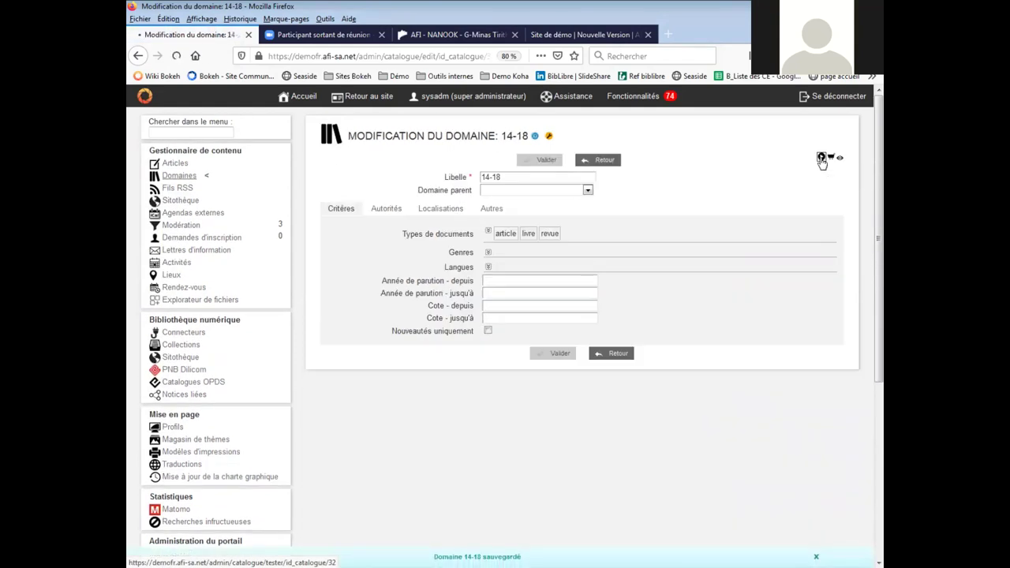
left_click(822, 158)
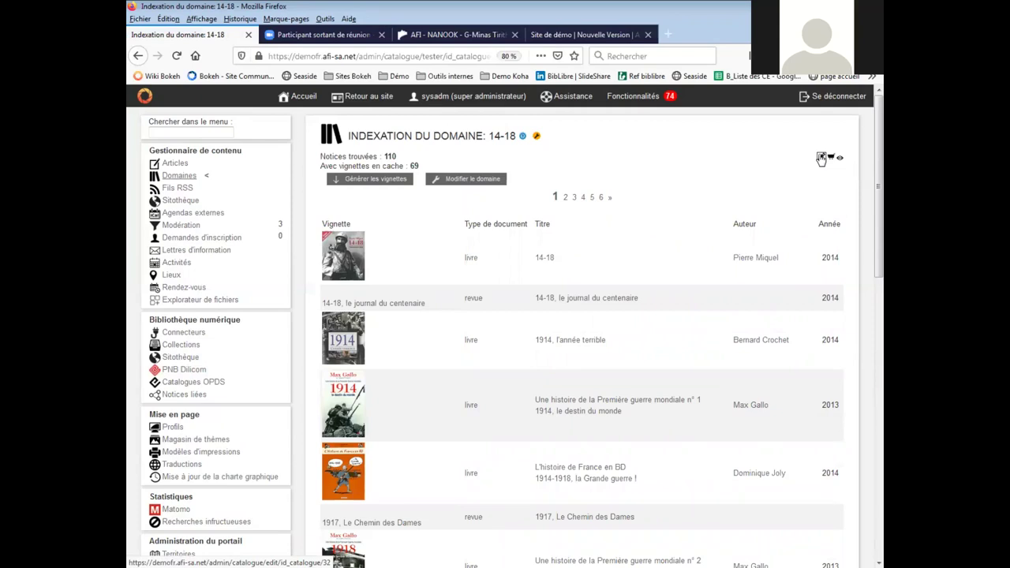
scroll(674, 230, "down", 1)
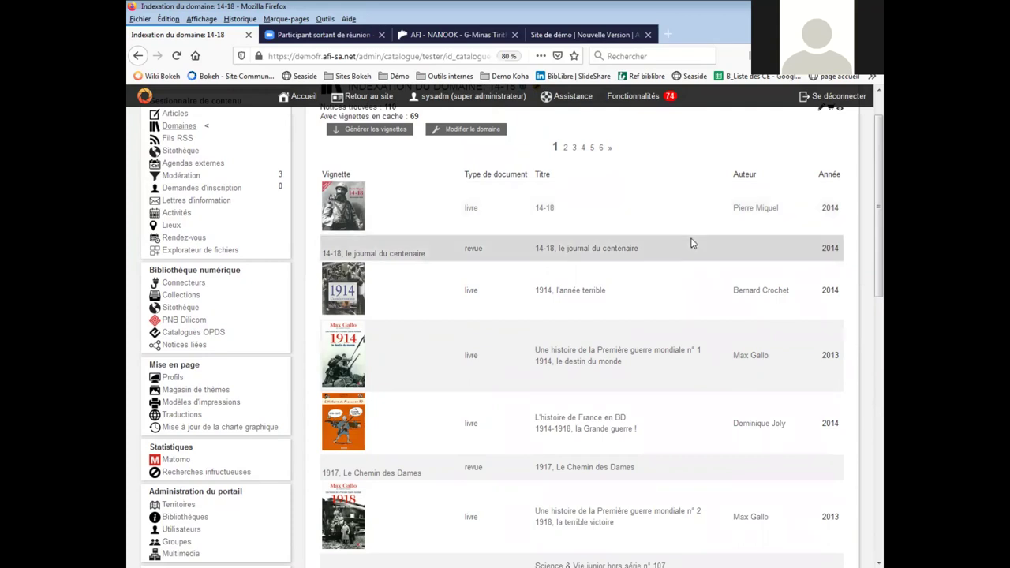
- Review the first page of records indexed in the 14-18 domain and generate the thumbnails for its records
scroll(689, 242, "up", 2)
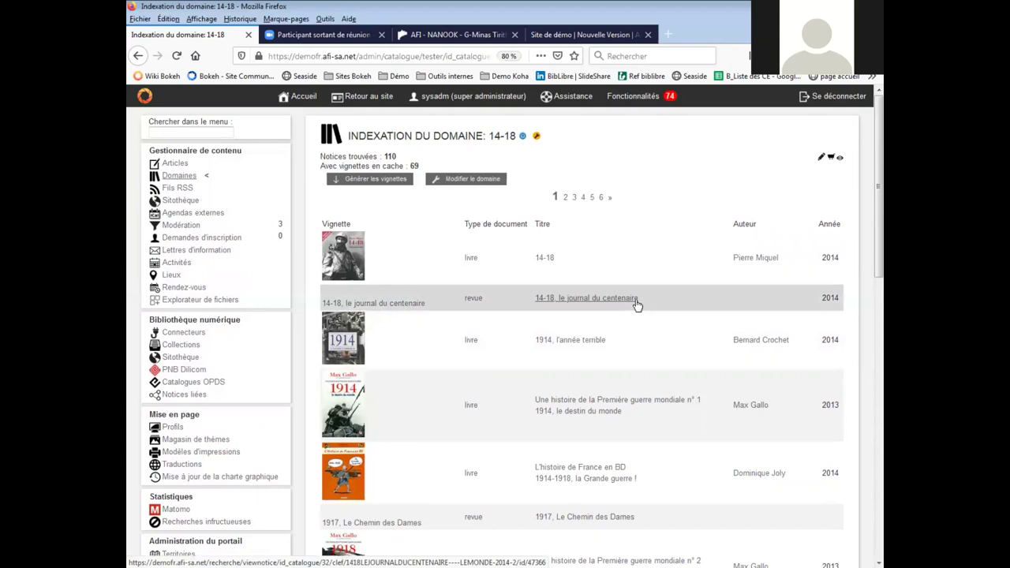
scroll(548, 275, "down", 2)
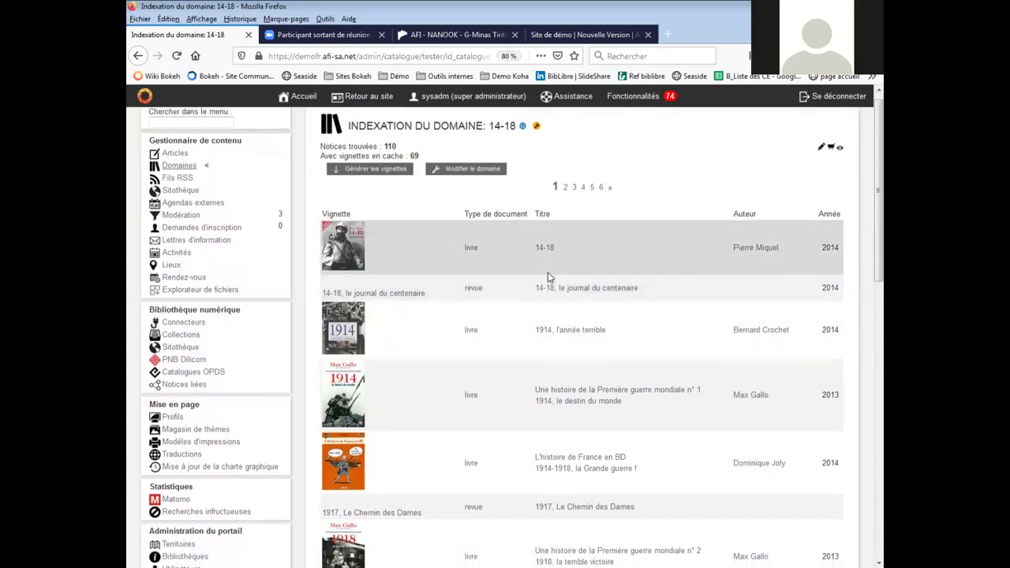
scroll(545, 274, "down", 15)
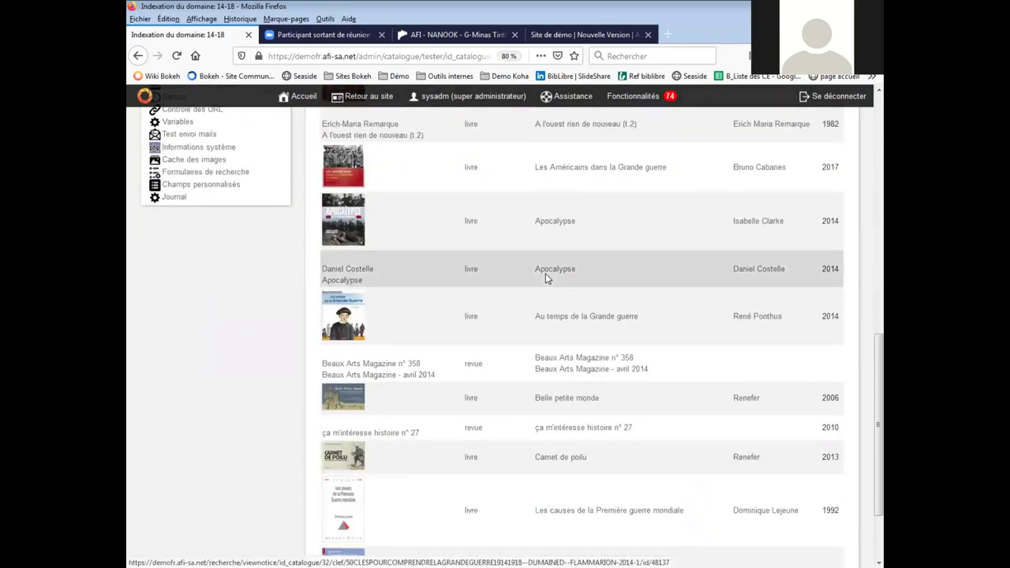
scroll(545, 281, "up", 15)
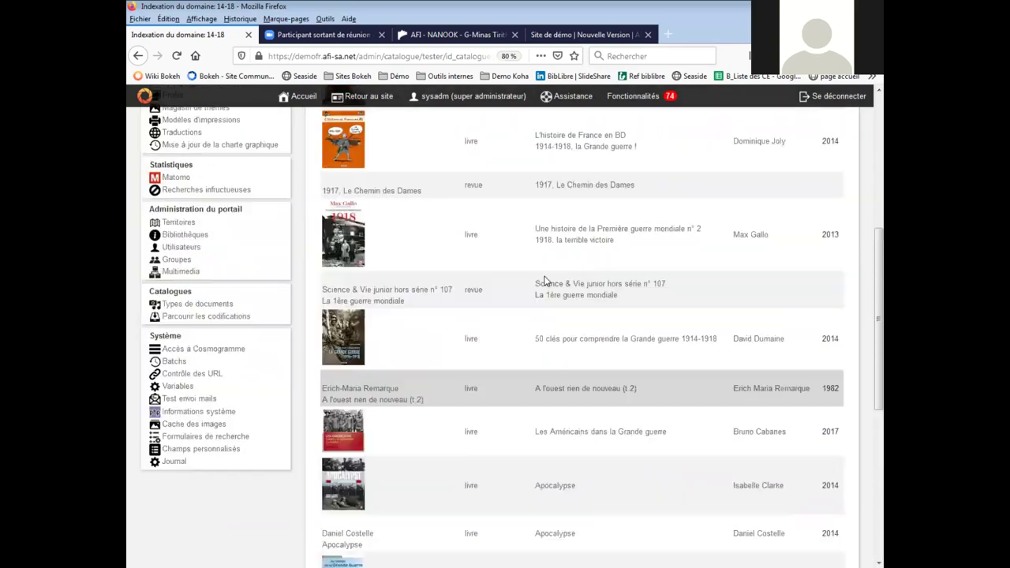
scroll(573, 287, "up", 5)
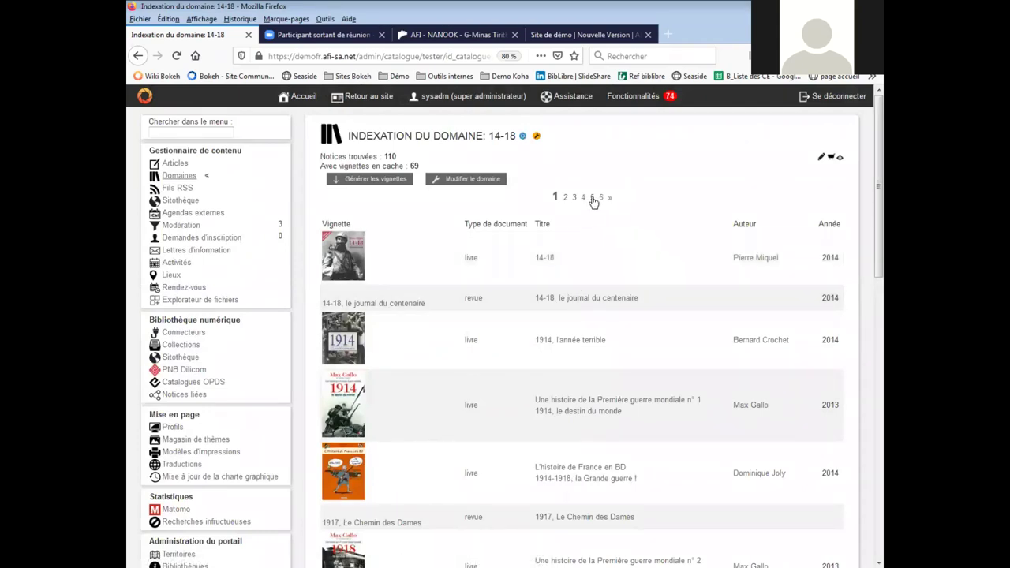
left_click(389, 182)
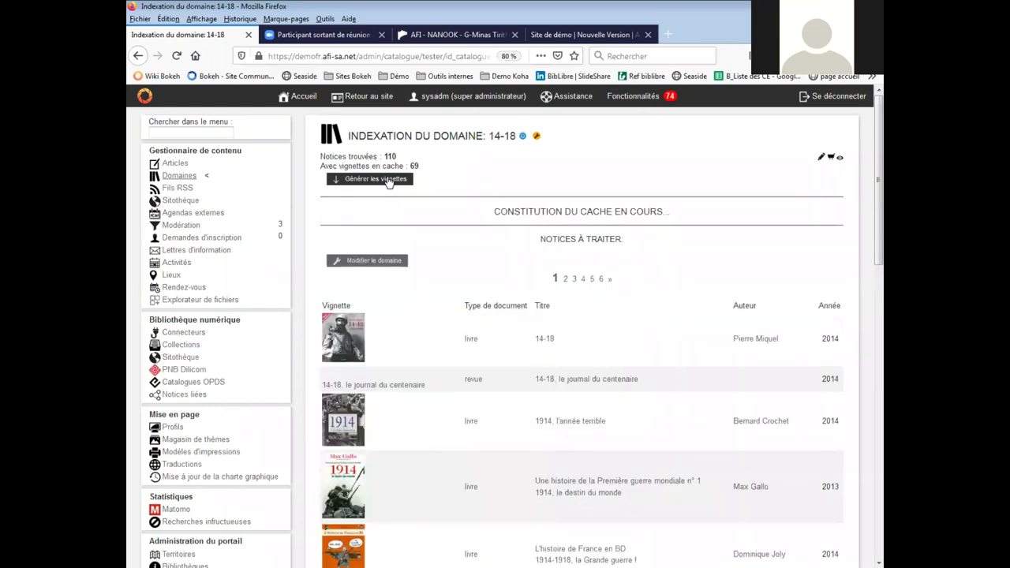